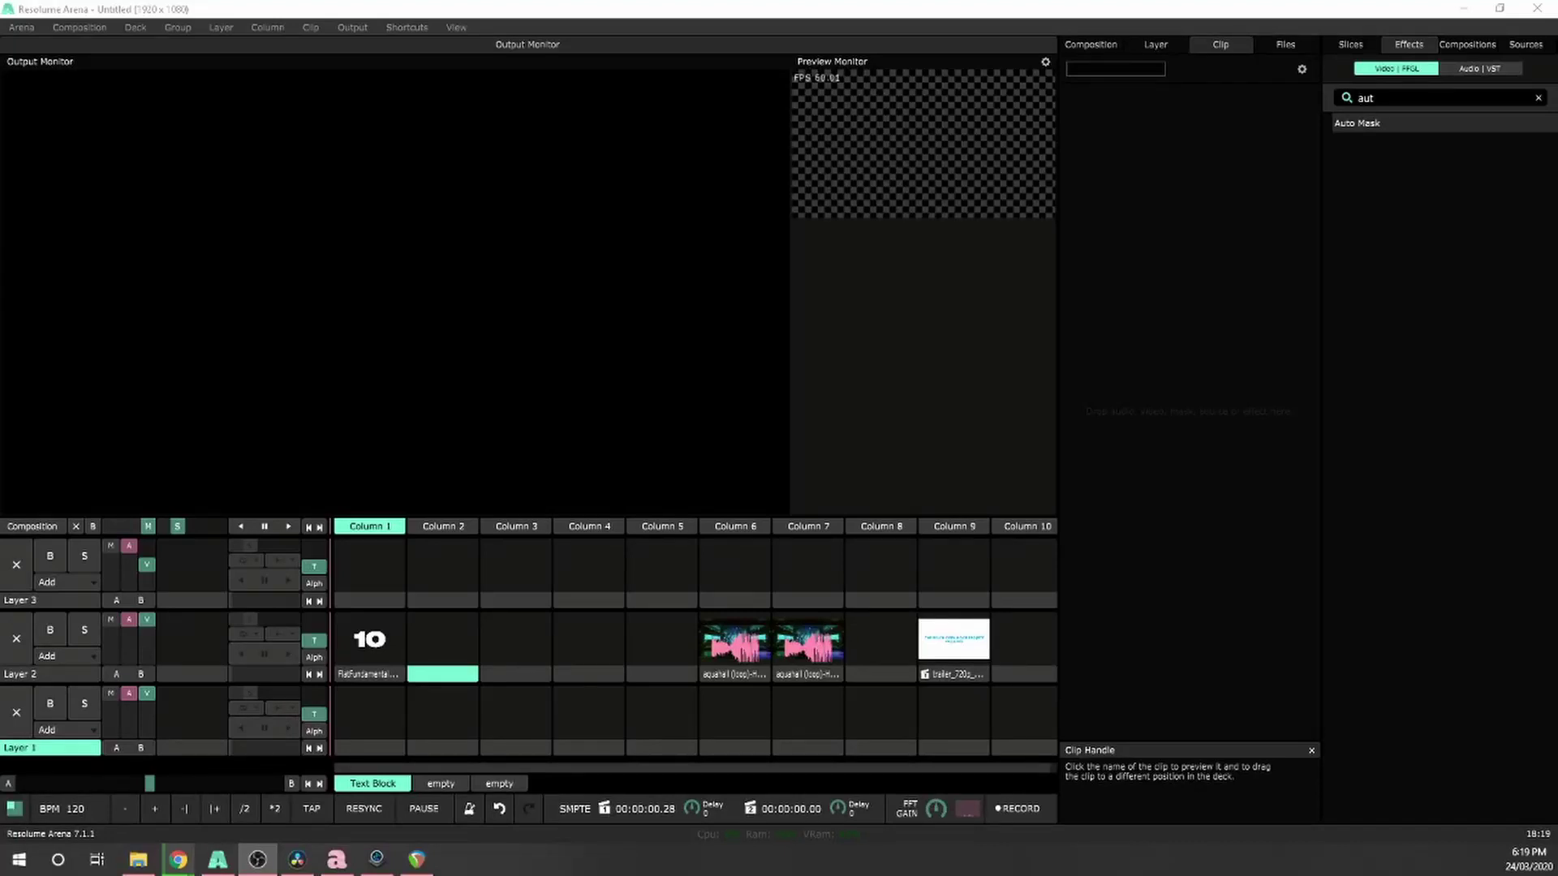
# Play the FlatFundamentals_02 countdown clip in layer 2, column 1, and retrigger it to check that it restarts
pyautogui.click(370, 641)
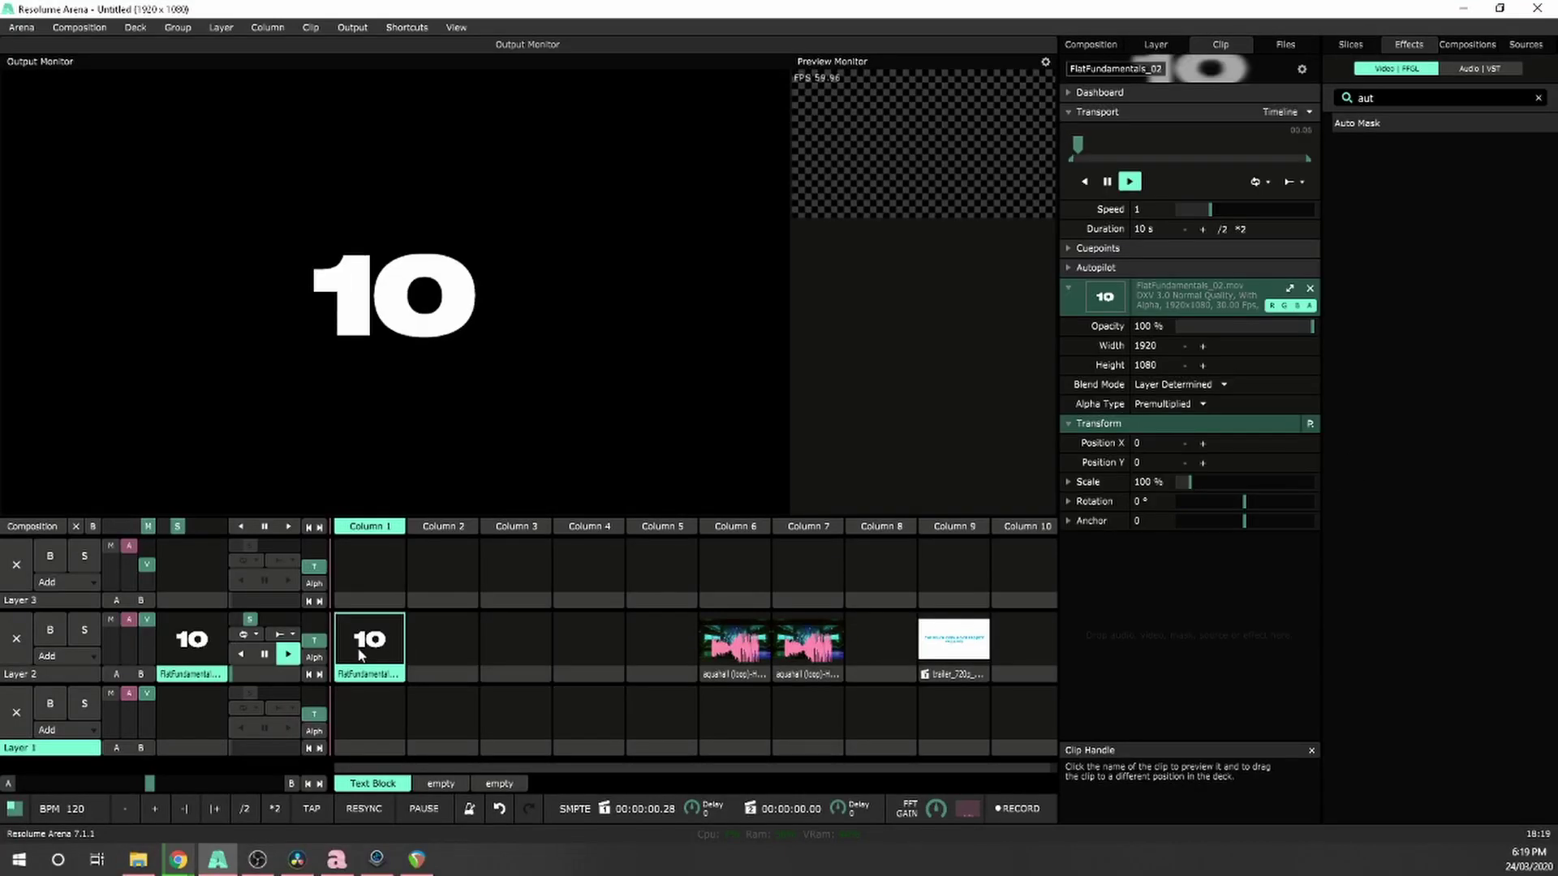
pyautogui.click(376, 644)
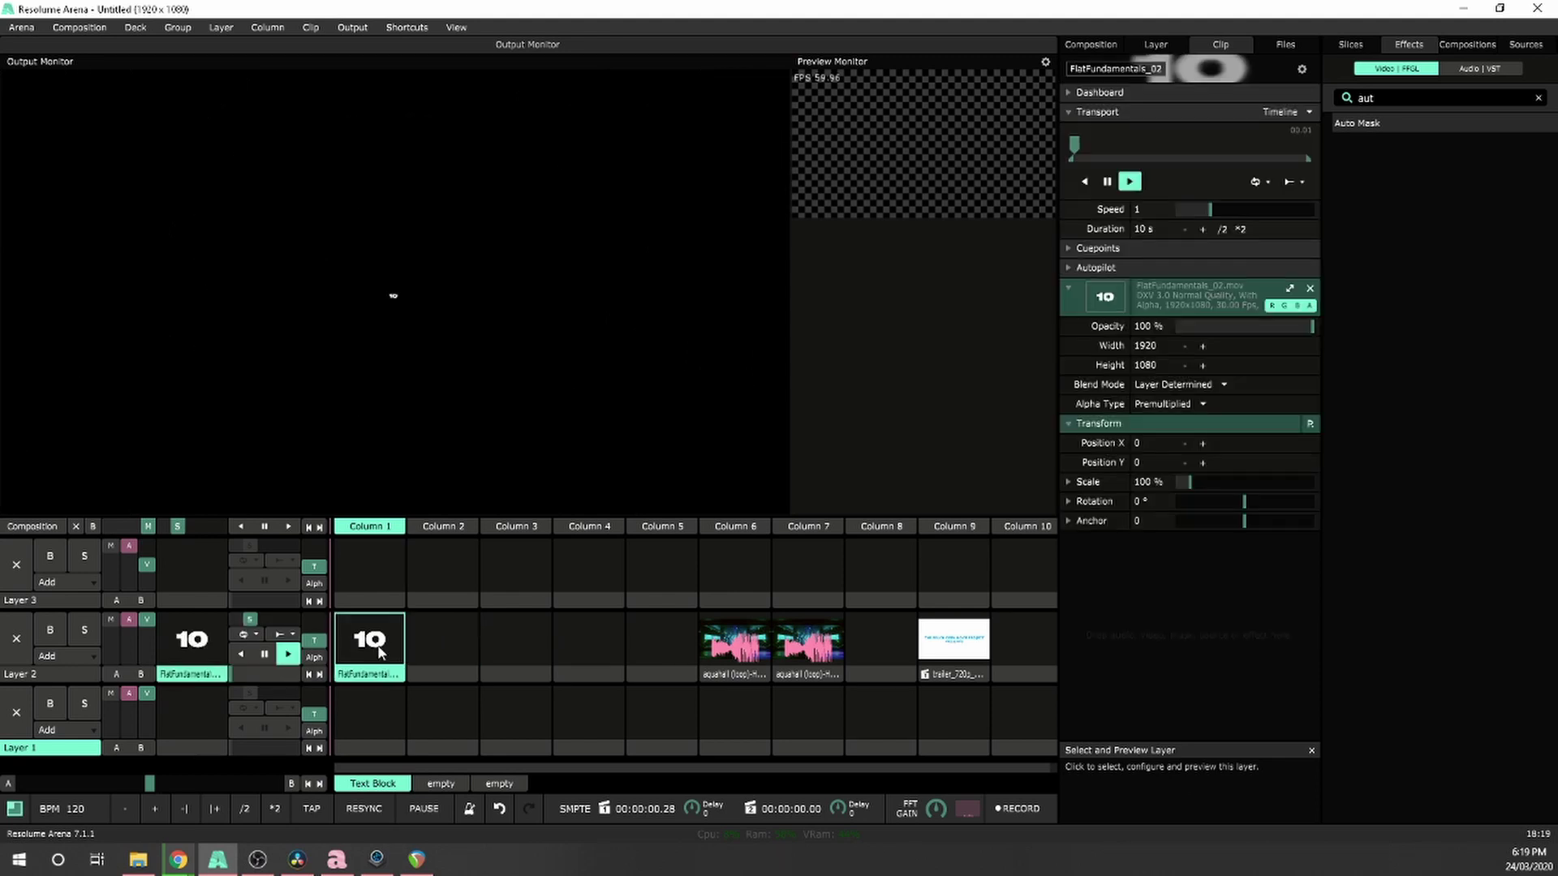
pyautogui.click(375, 644)
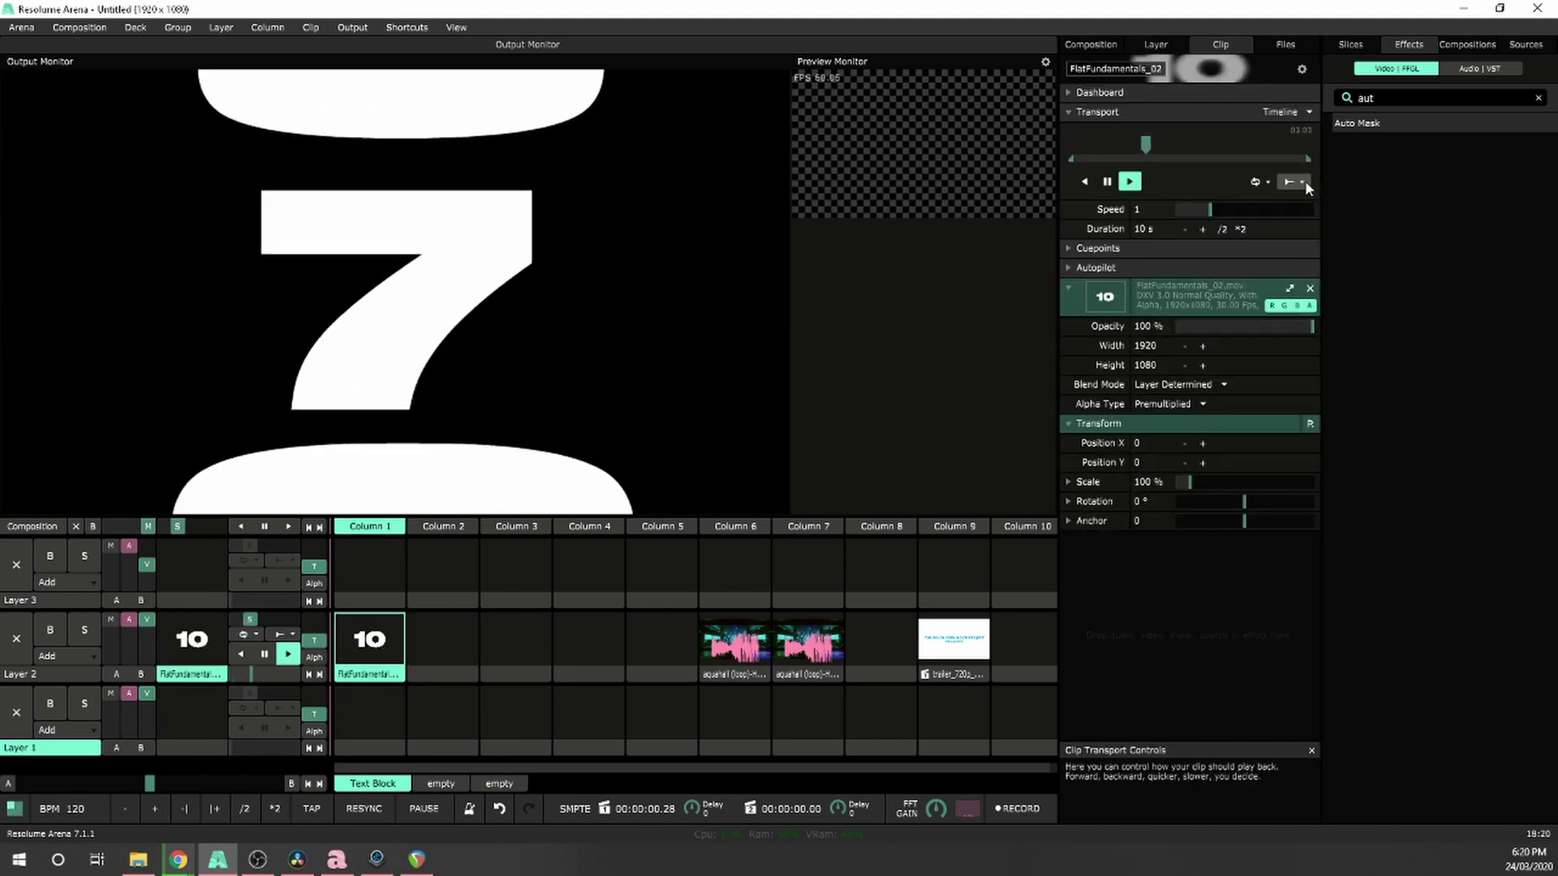
# Set the countdown clip to resume from its last position when triggered, and test it by clearing the layer and retriggering
pyautogui.click(1301, 182)
pyautogui.click(1334, 220)
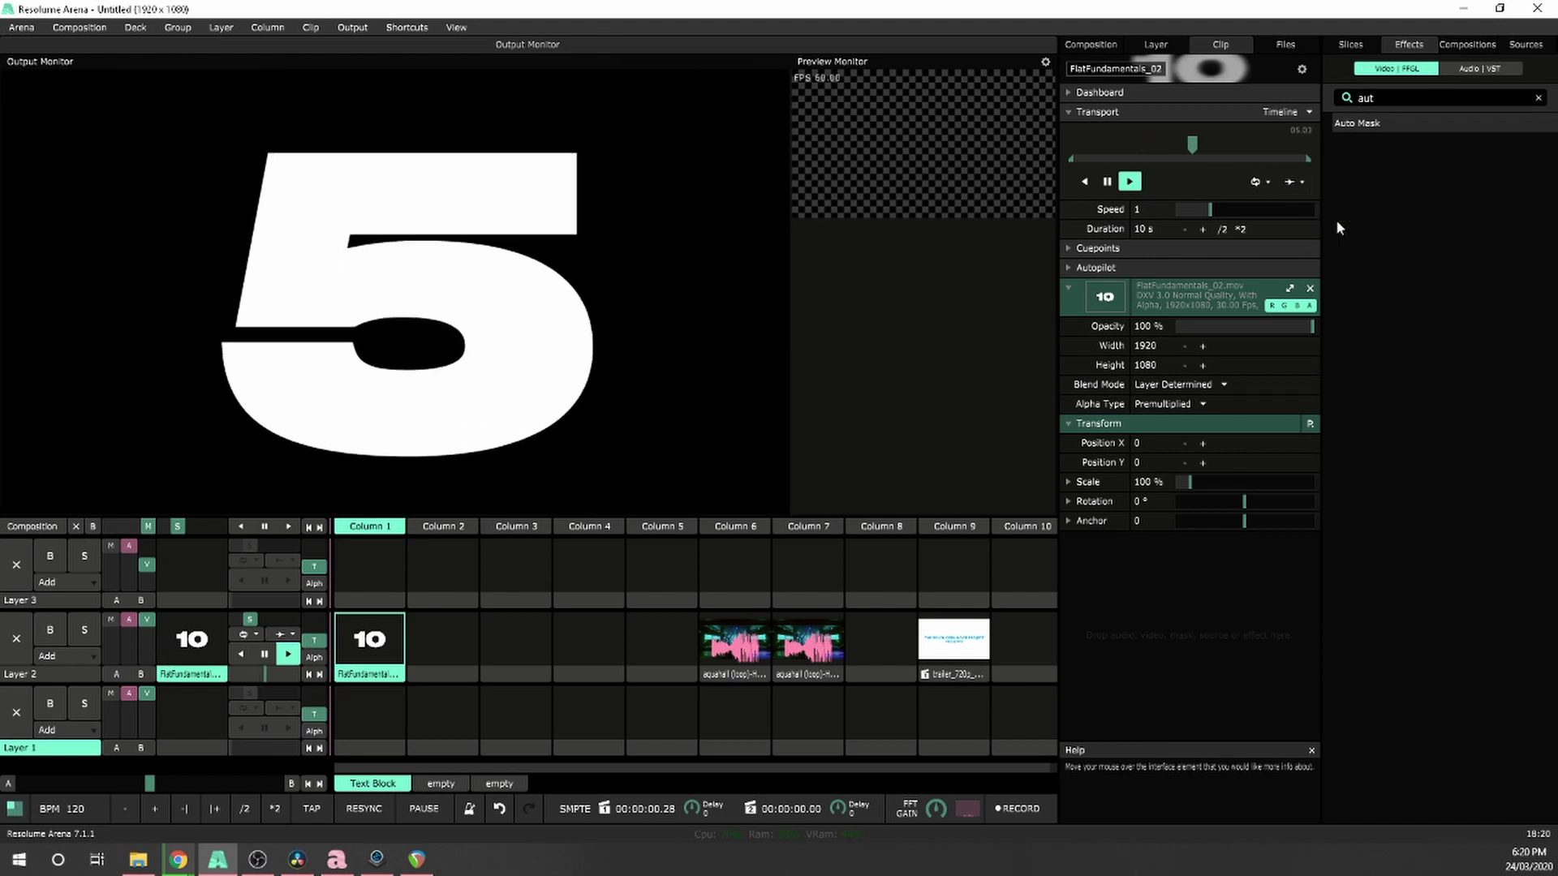
pyautogui.click(443, 641)
pyautogui.click(369, 641)
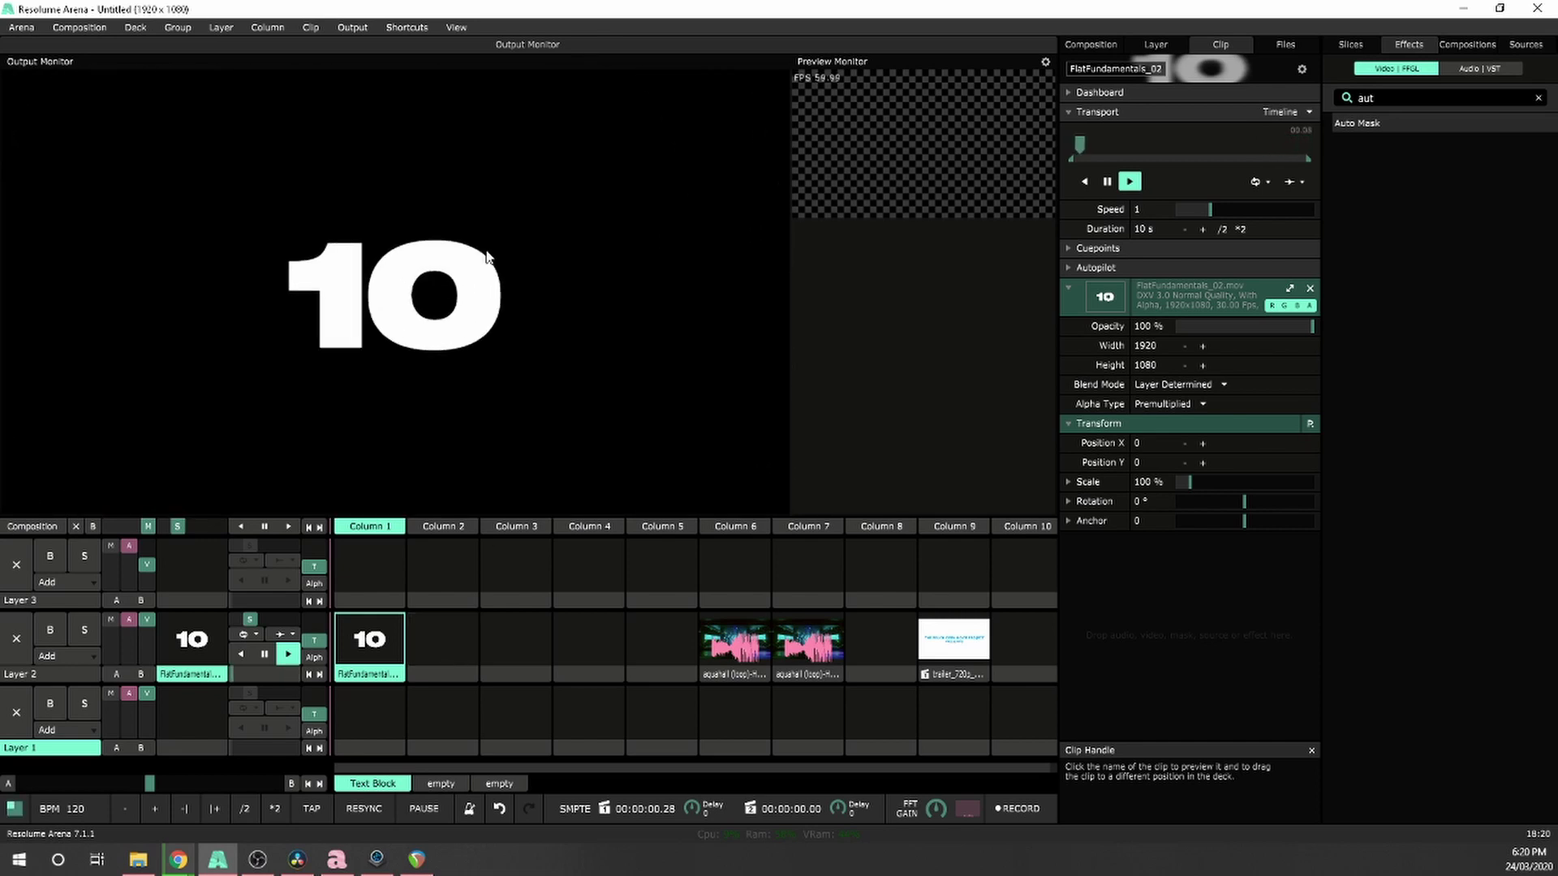
pyautogui.click(442, 653)
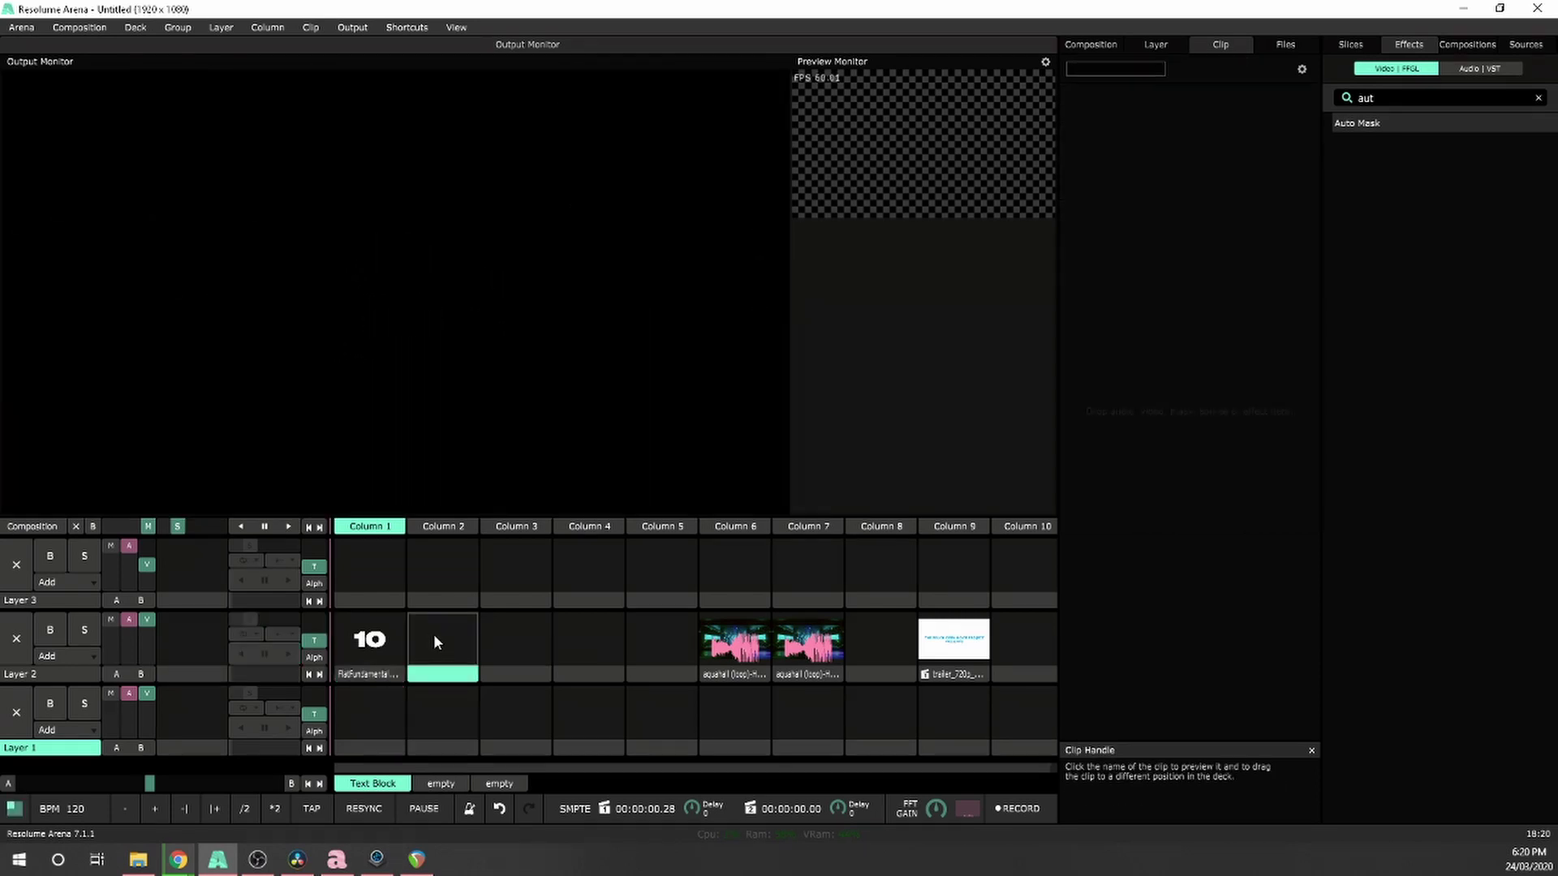
pyautogui.click(516, 654)
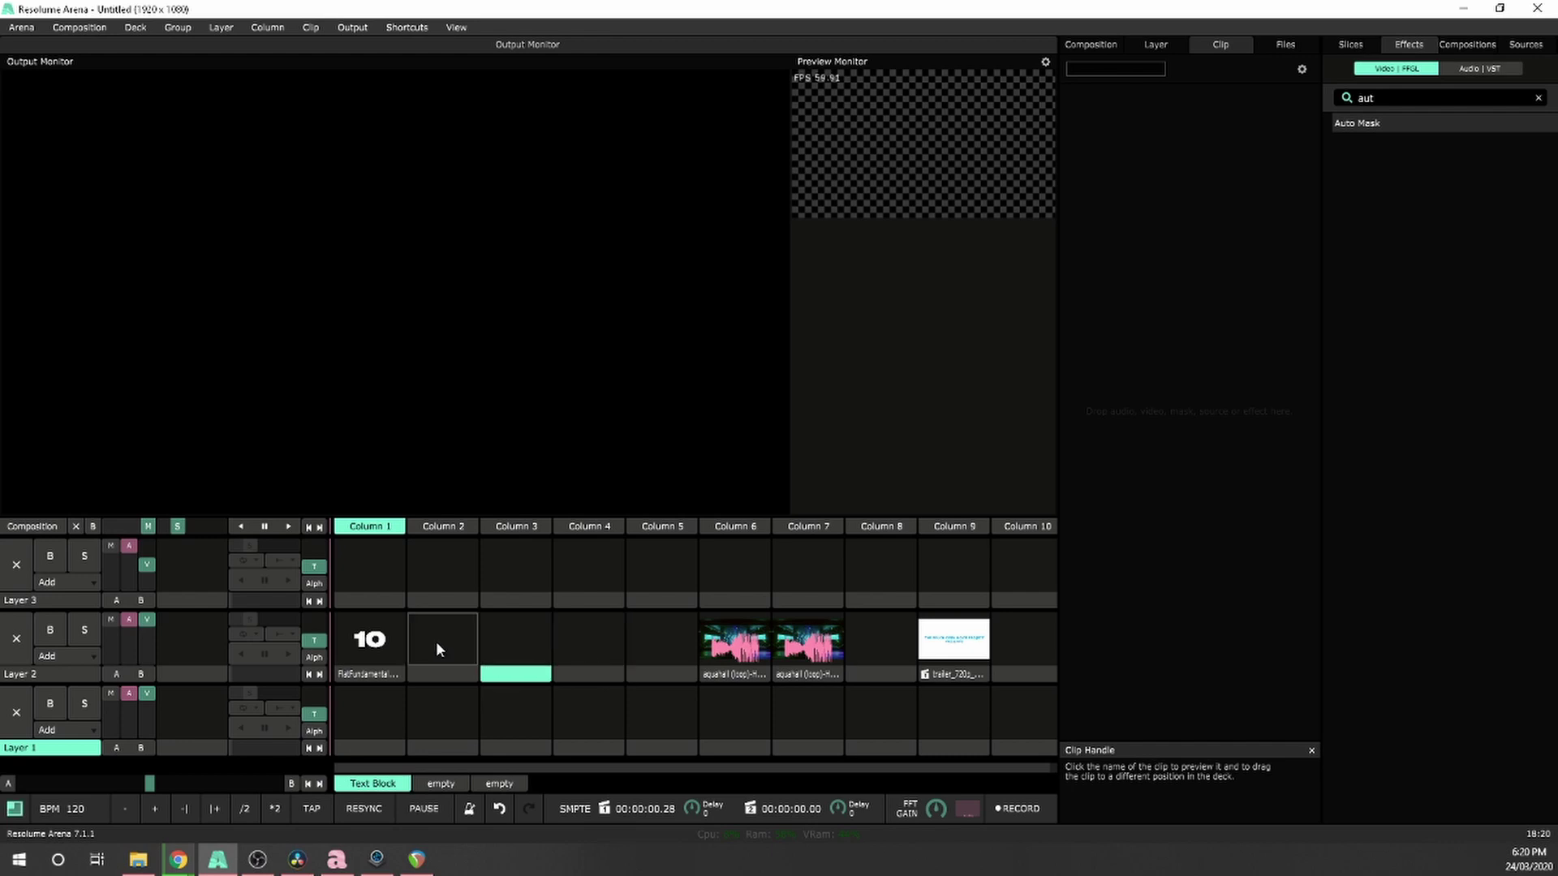
pyautogui.click(370, 643)
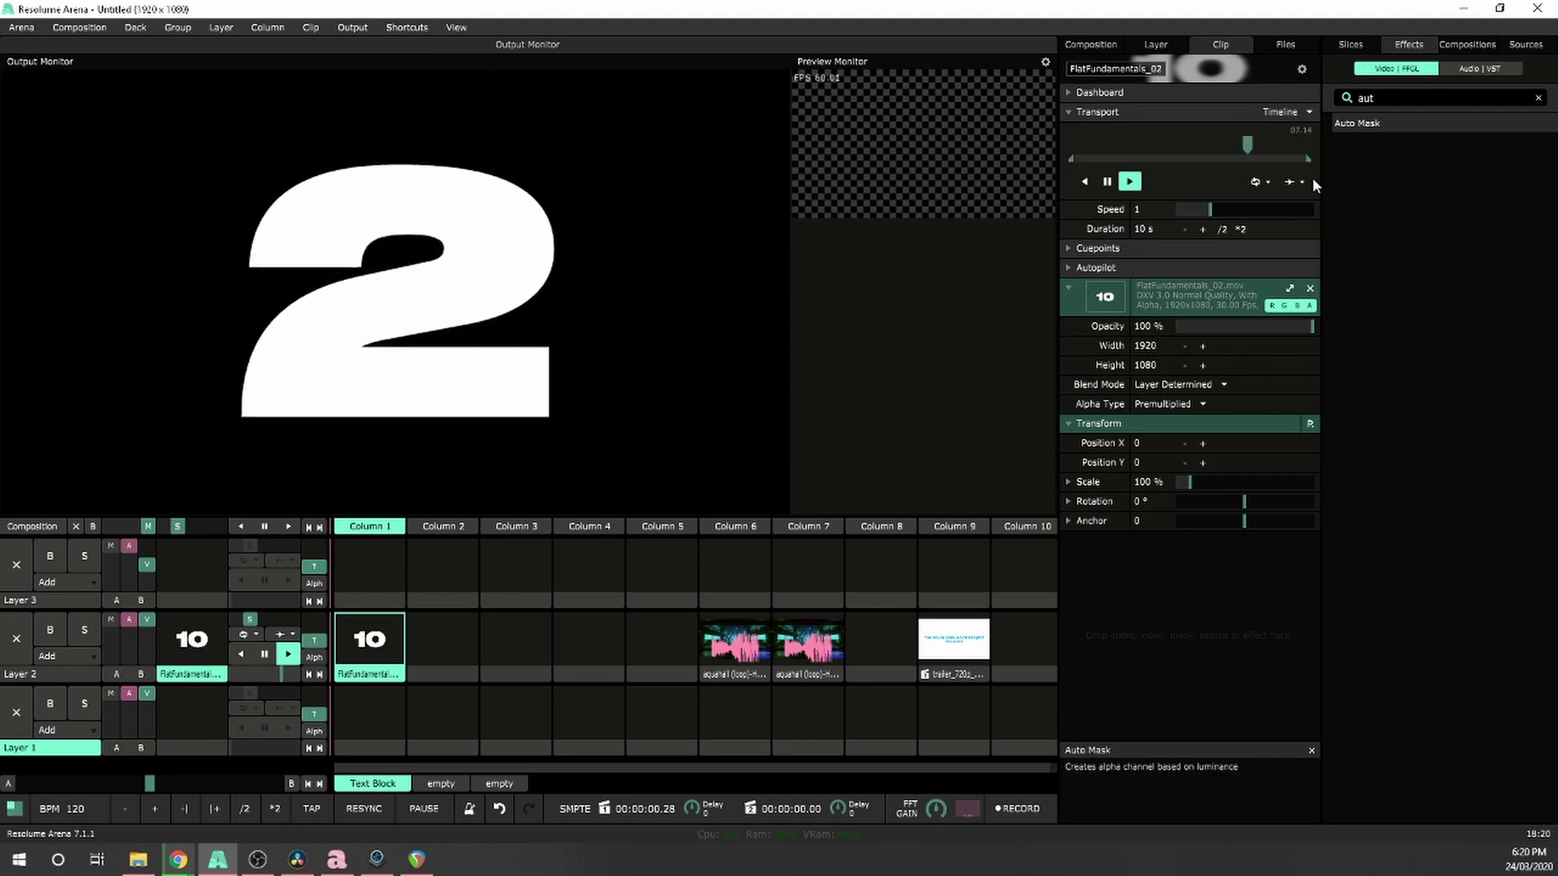
# Set the countdown clip to start relative to the playing clip's position when triggered, and test it from an empty layer
pyautogui.click(1303, 175)
pyautogui.click(1308, 243)
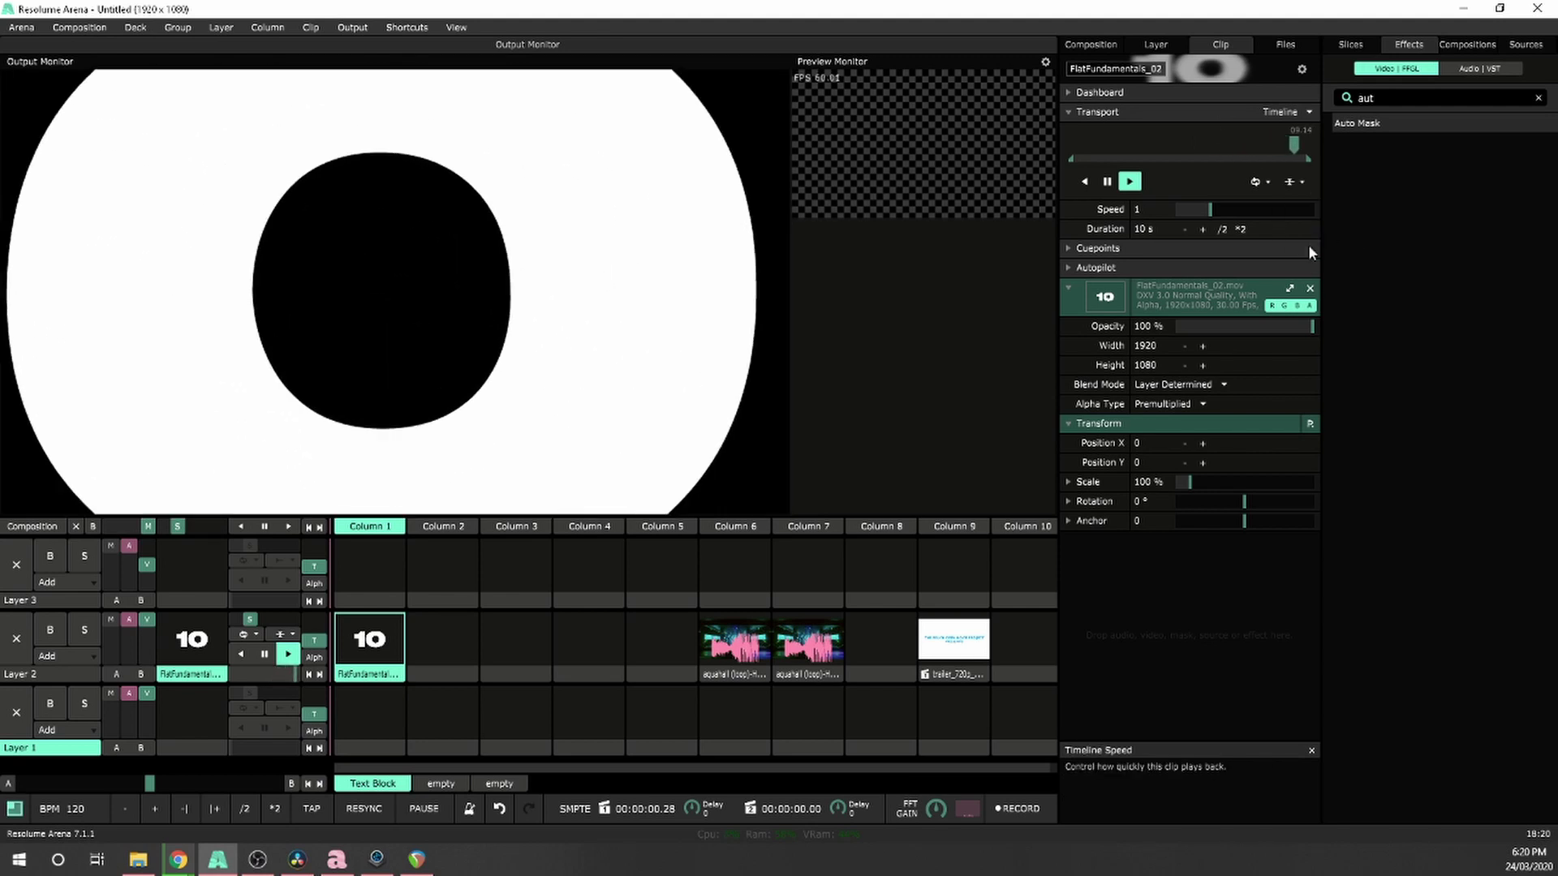
pyautogui.click(432, 647)
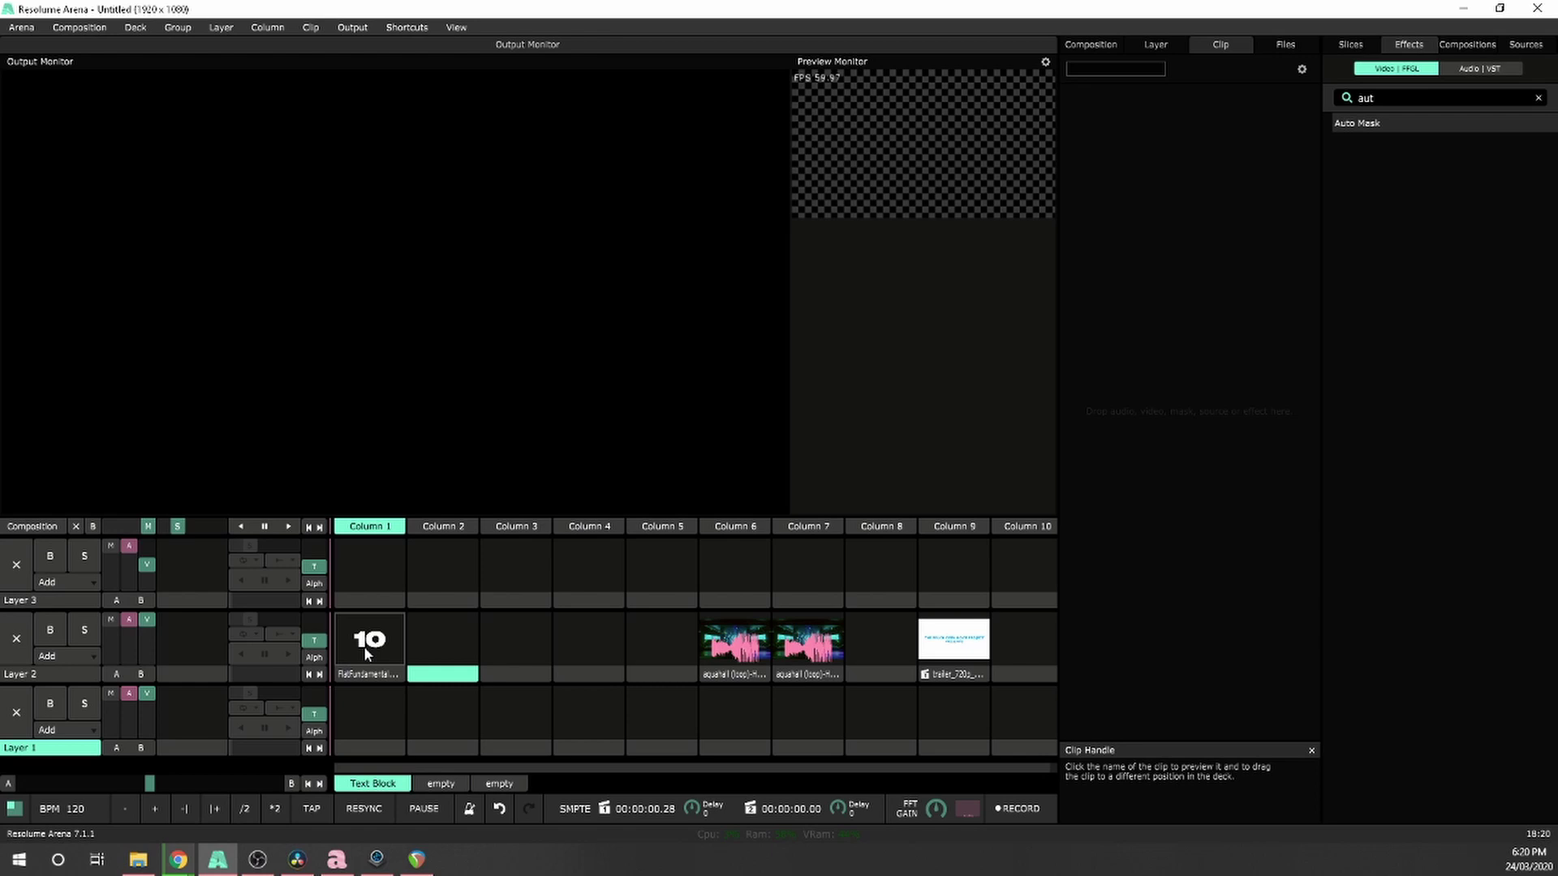
pyautogui.click(375, 649)
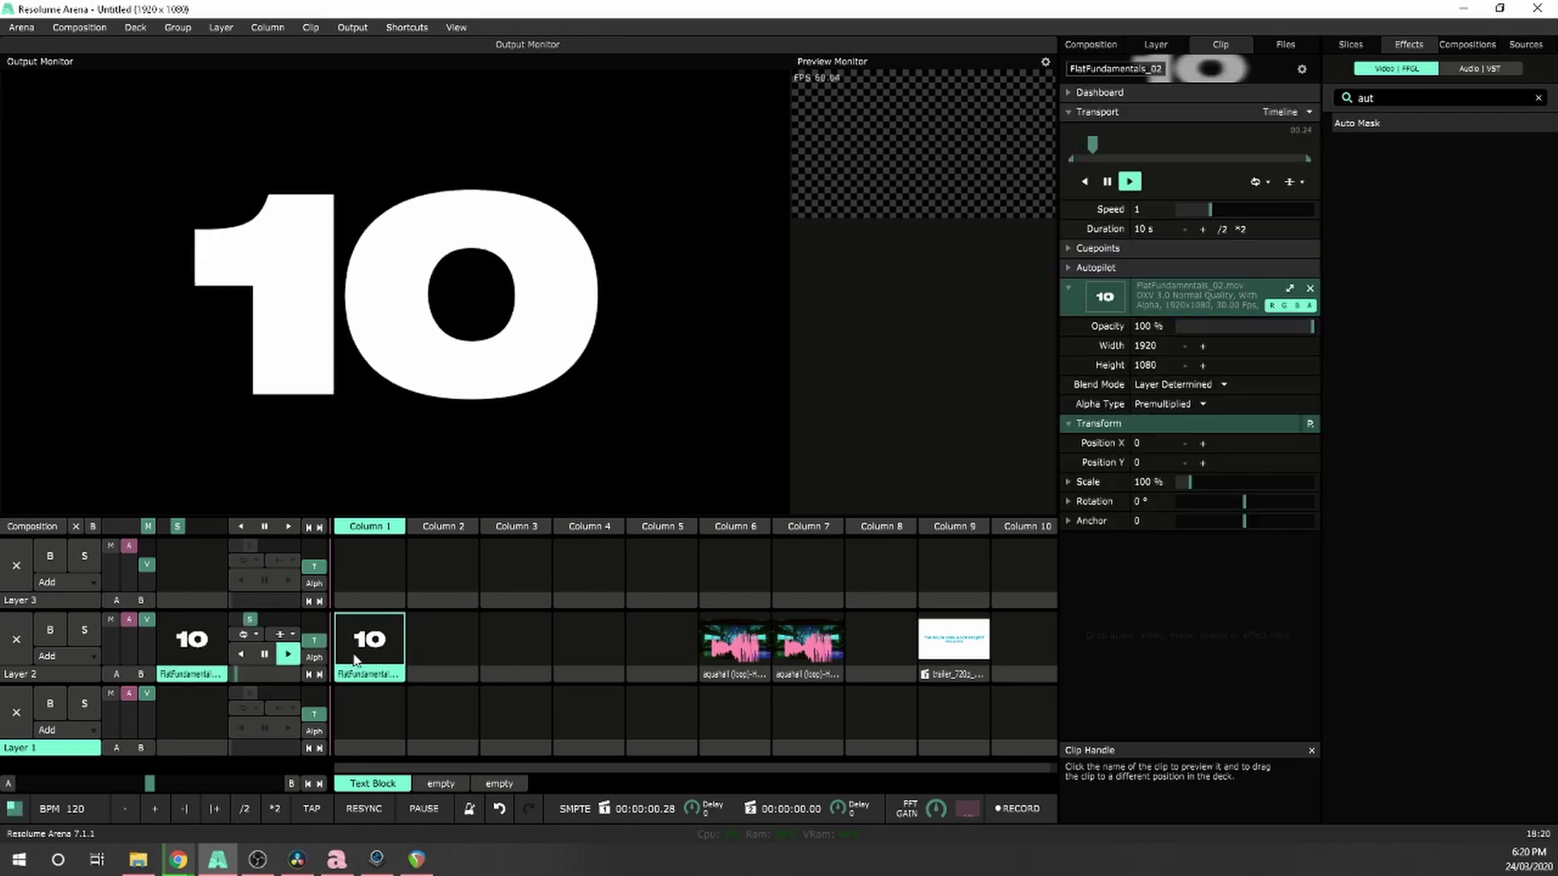
# Copy the countdown clip into column 2 of layer 2 and switch playback between the two copies
pyautogui.moveTo(354, 659); pyautogui.dragTo(430, 665)
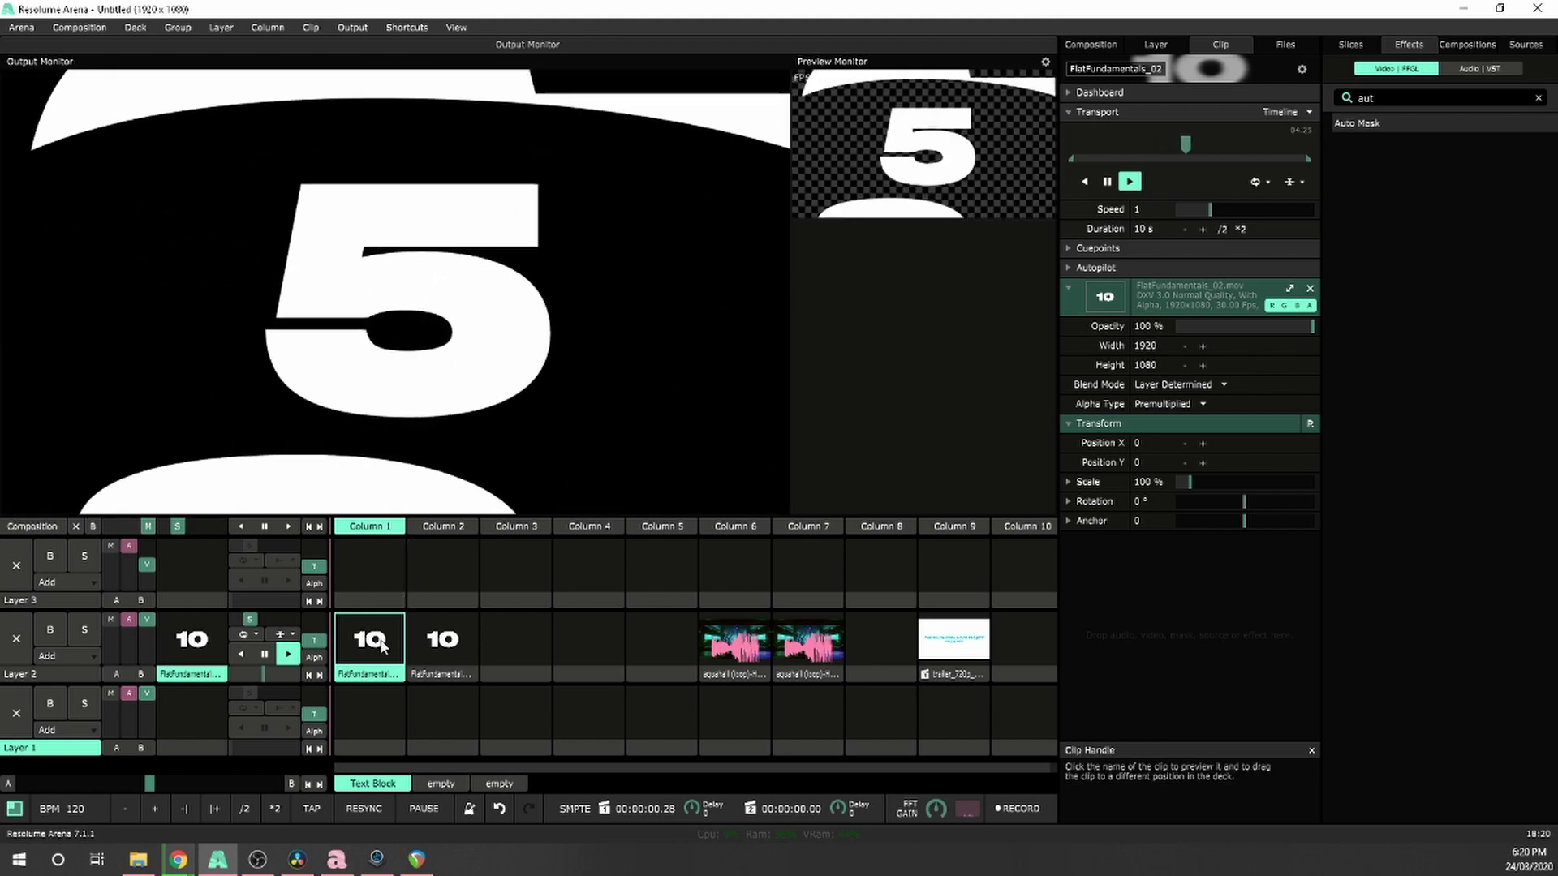
pyautogui.click(445, 659)
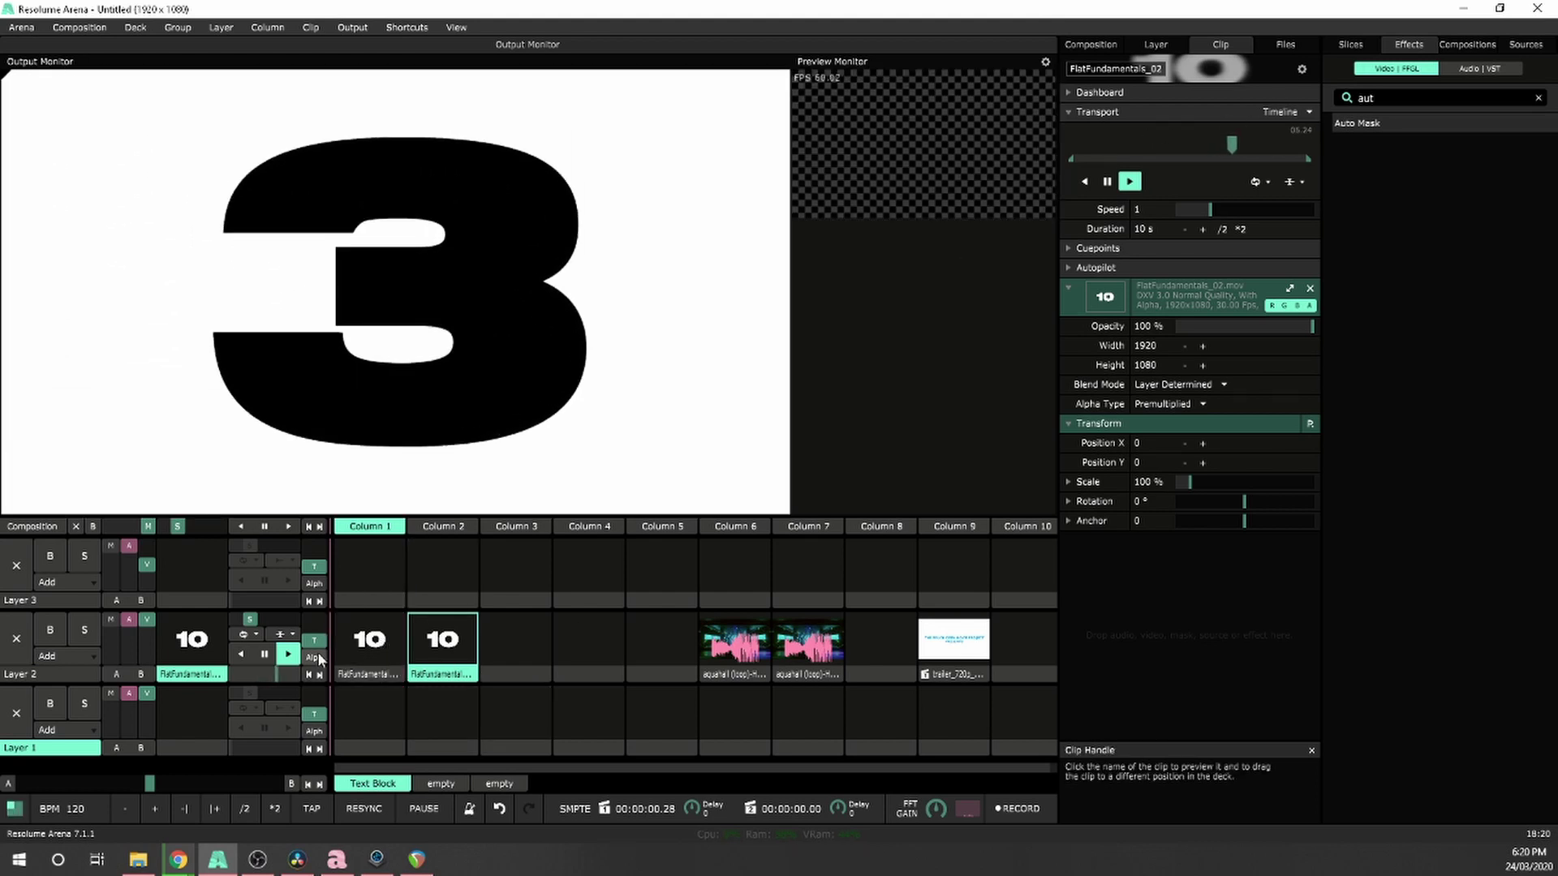
pyautogui.click(388, 655)
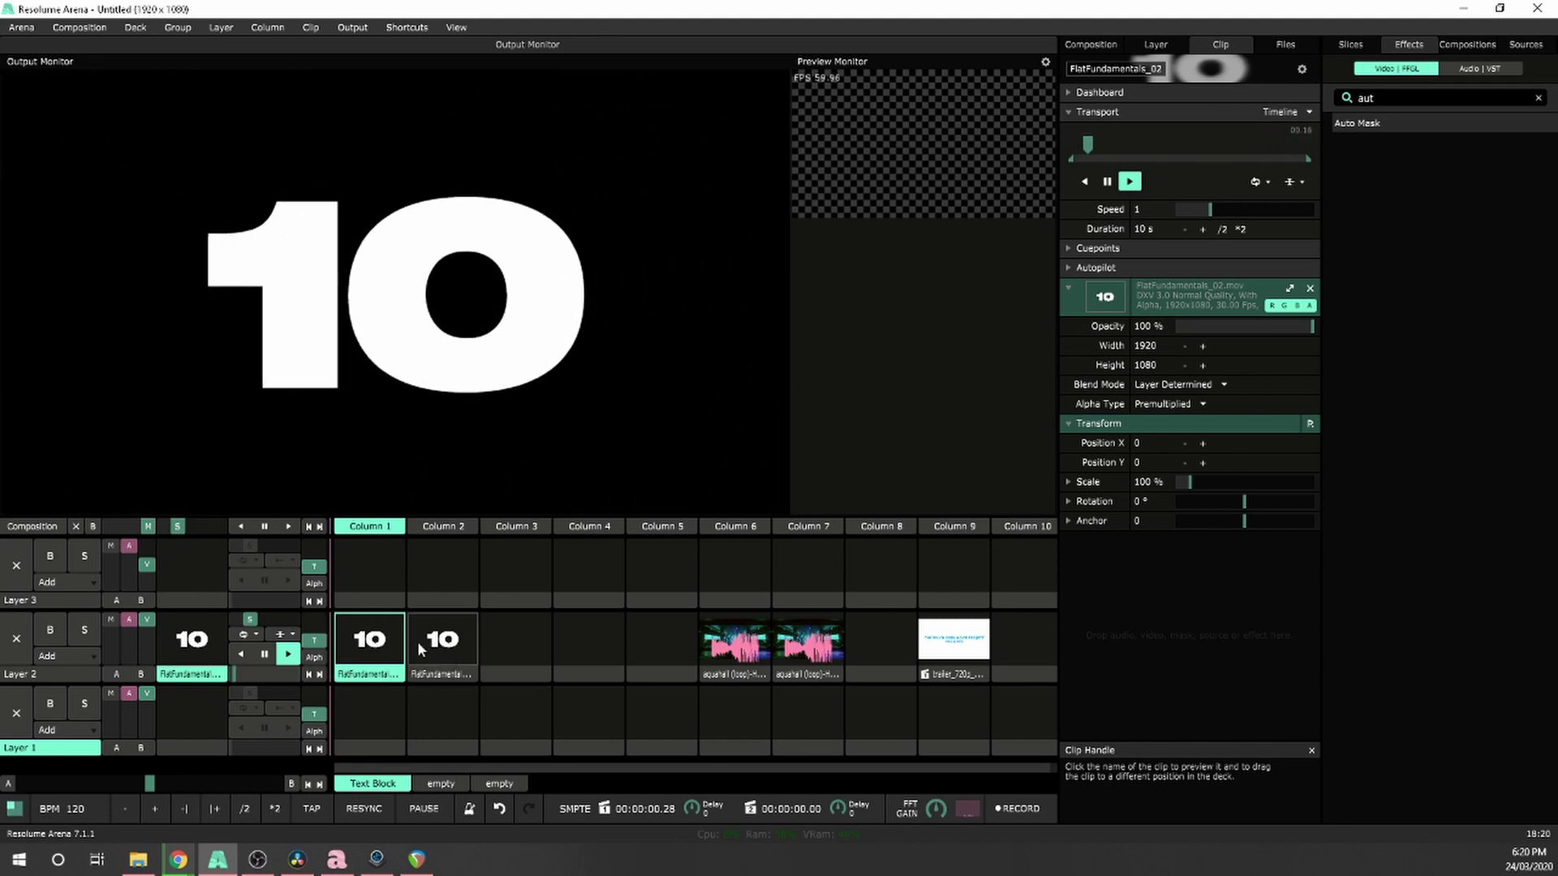
pyautogui.click(420, 645)
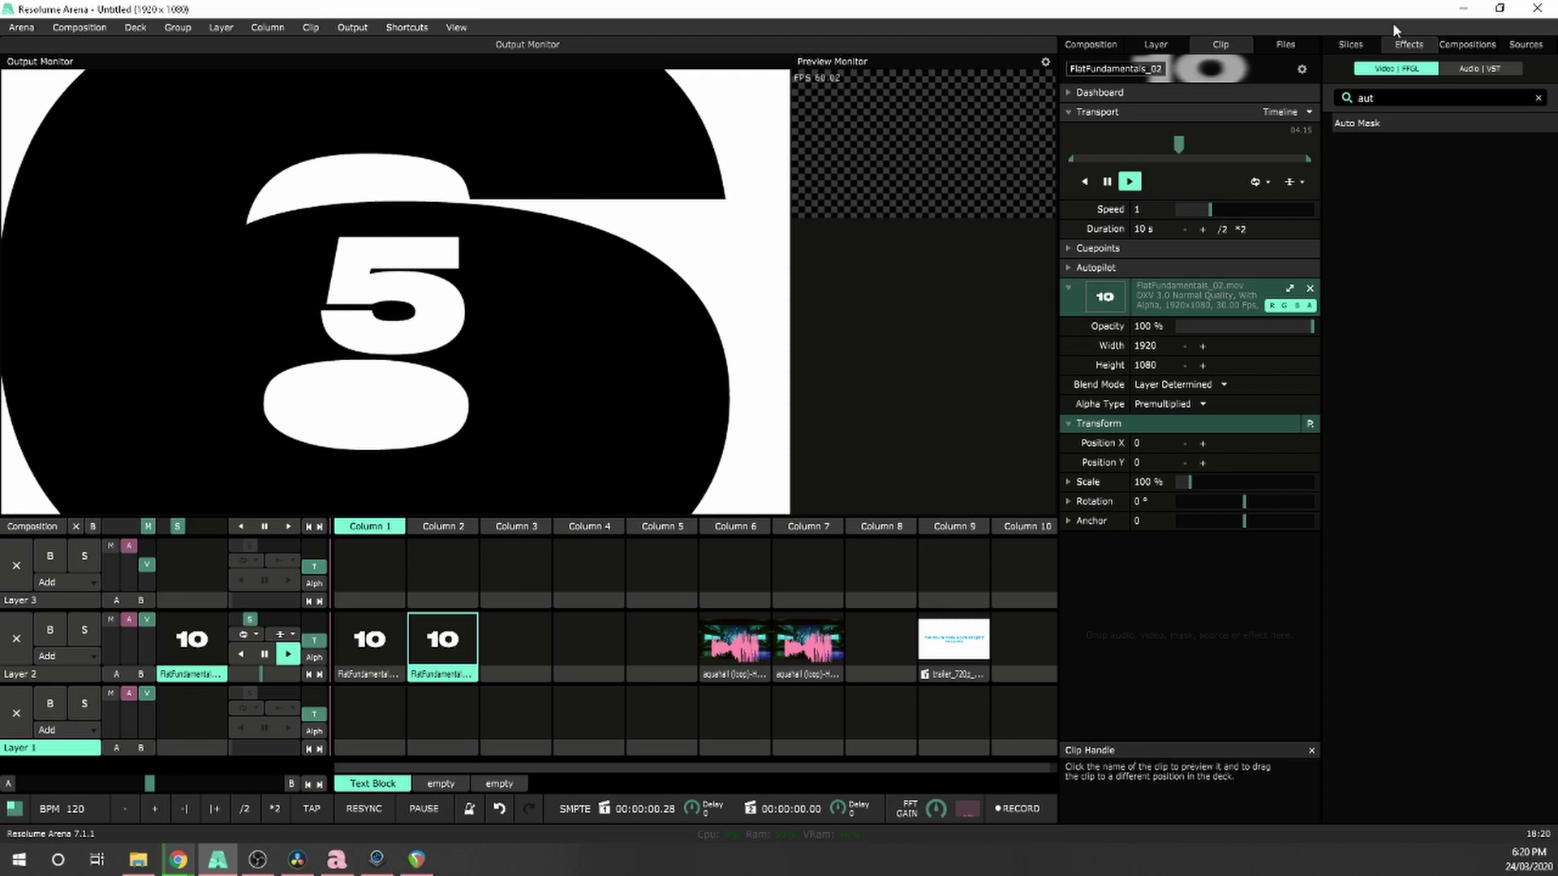
# Search the video effects for "col" and add the Pink preset of Colorize to the countdown copy in column 2
pyautogui.click(1369, 98)
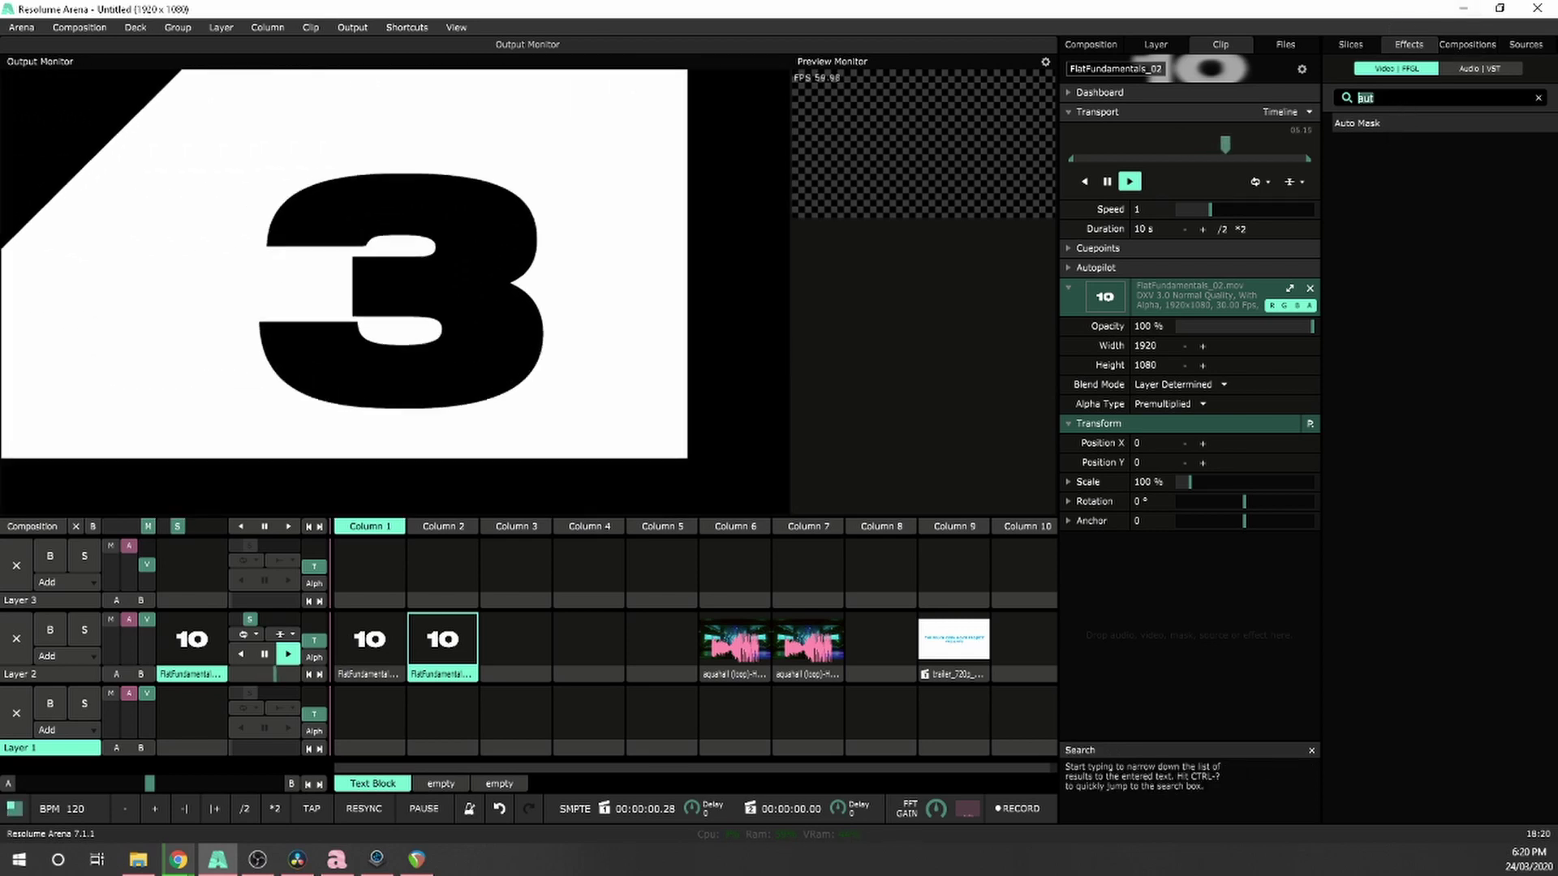
pyautogui.write('col')
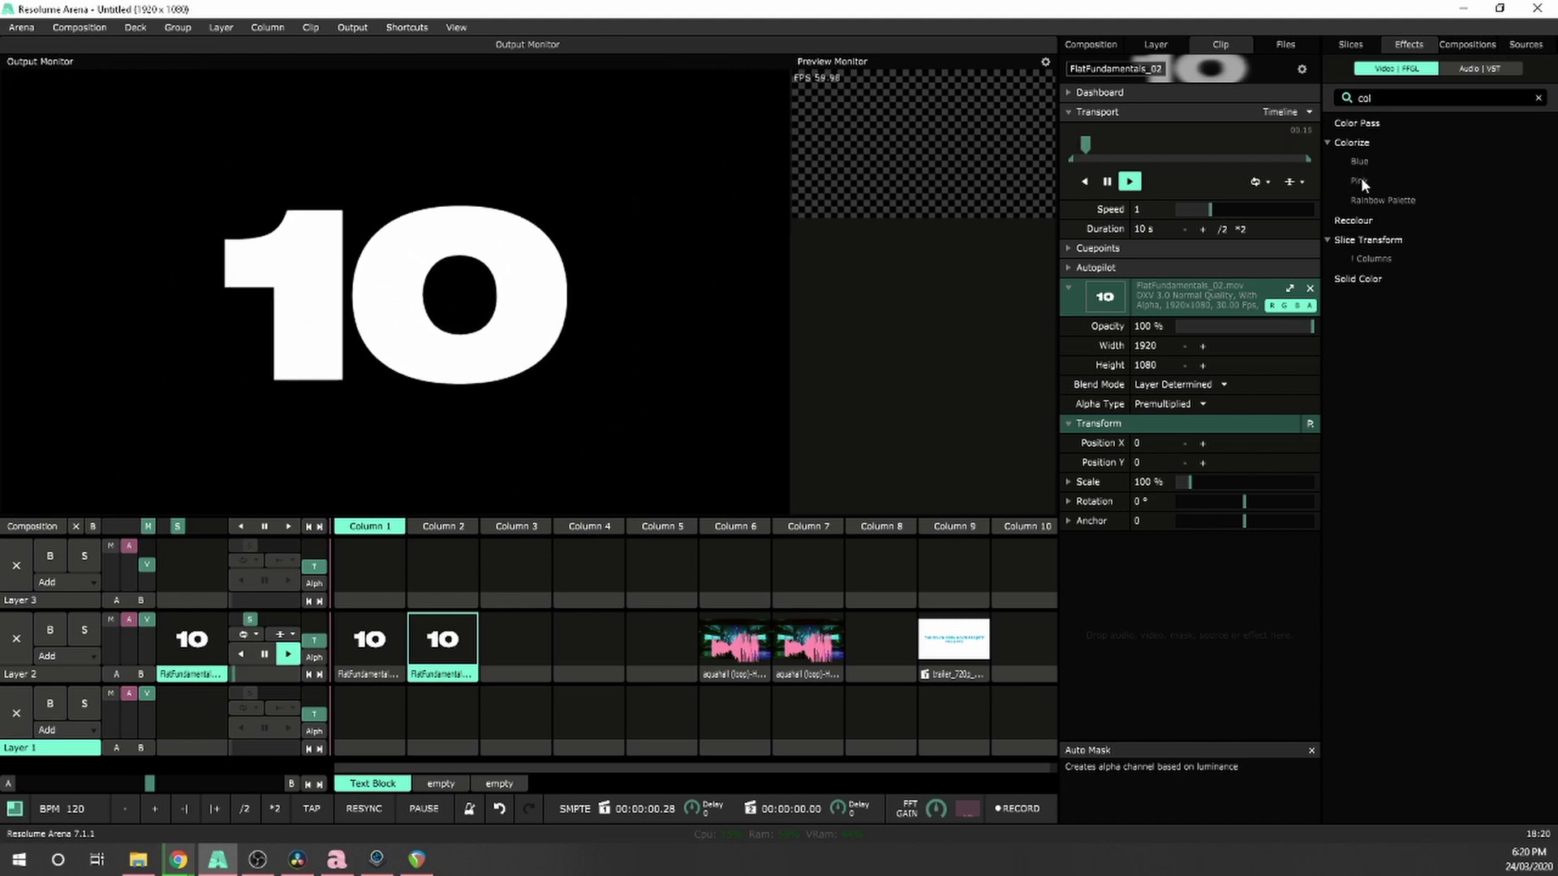
pyautogui.moveTo(1361, 180); pyautogui.dragTo(1152, 597)
# Alternate playback between the plain and pink countdown clips to check that the playhead position carries over
pyautogui.click(382, 641)
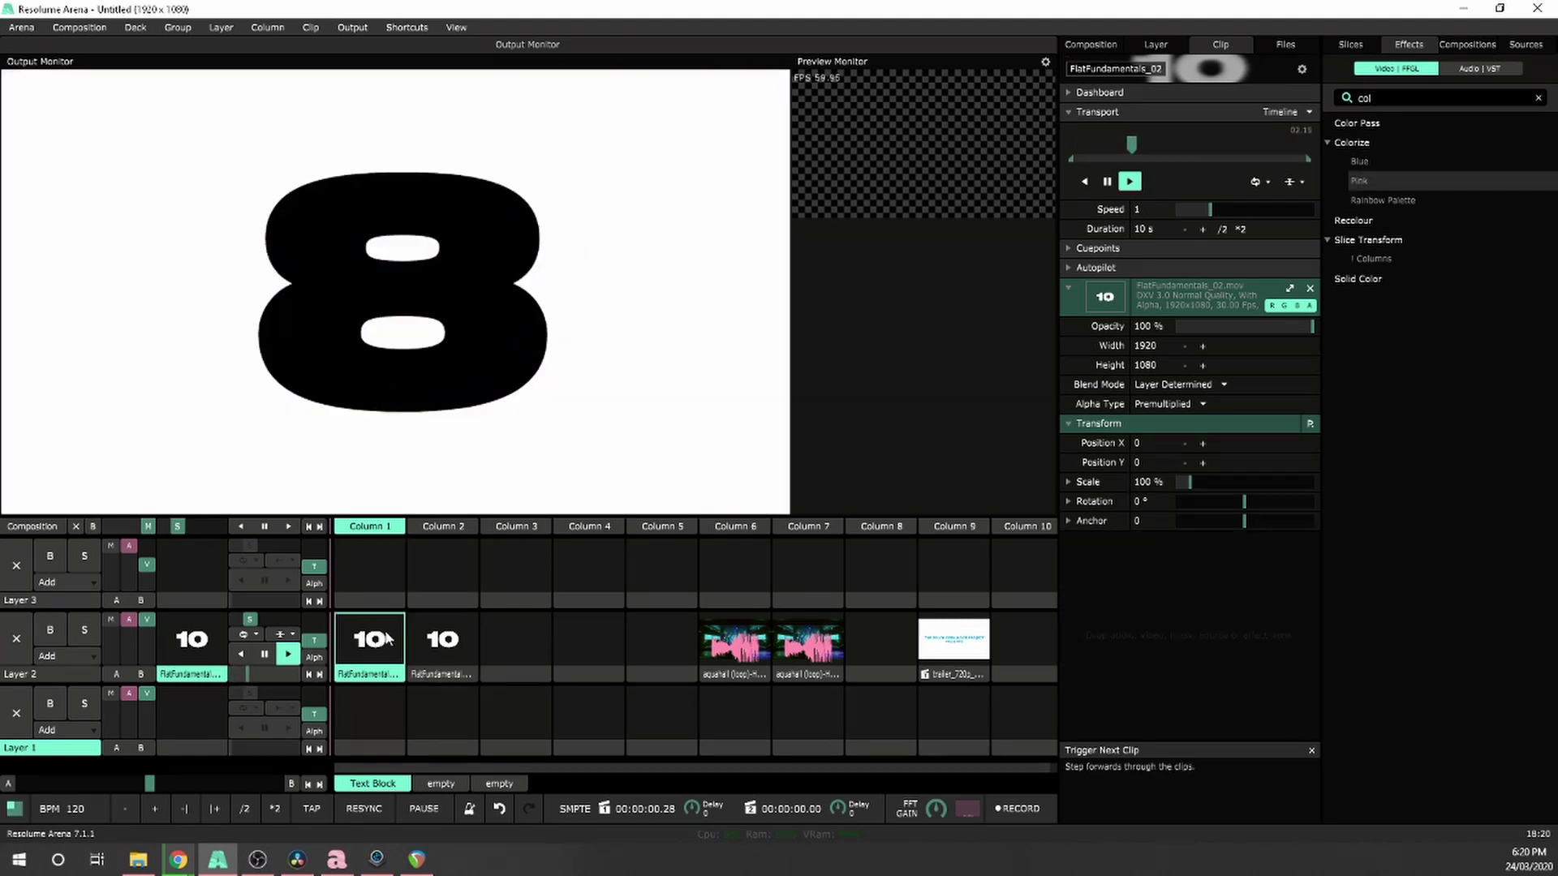
pyautogui.click(426, 641)
pyautogui.click(388, 640)
pyautogui.click(426, 641)
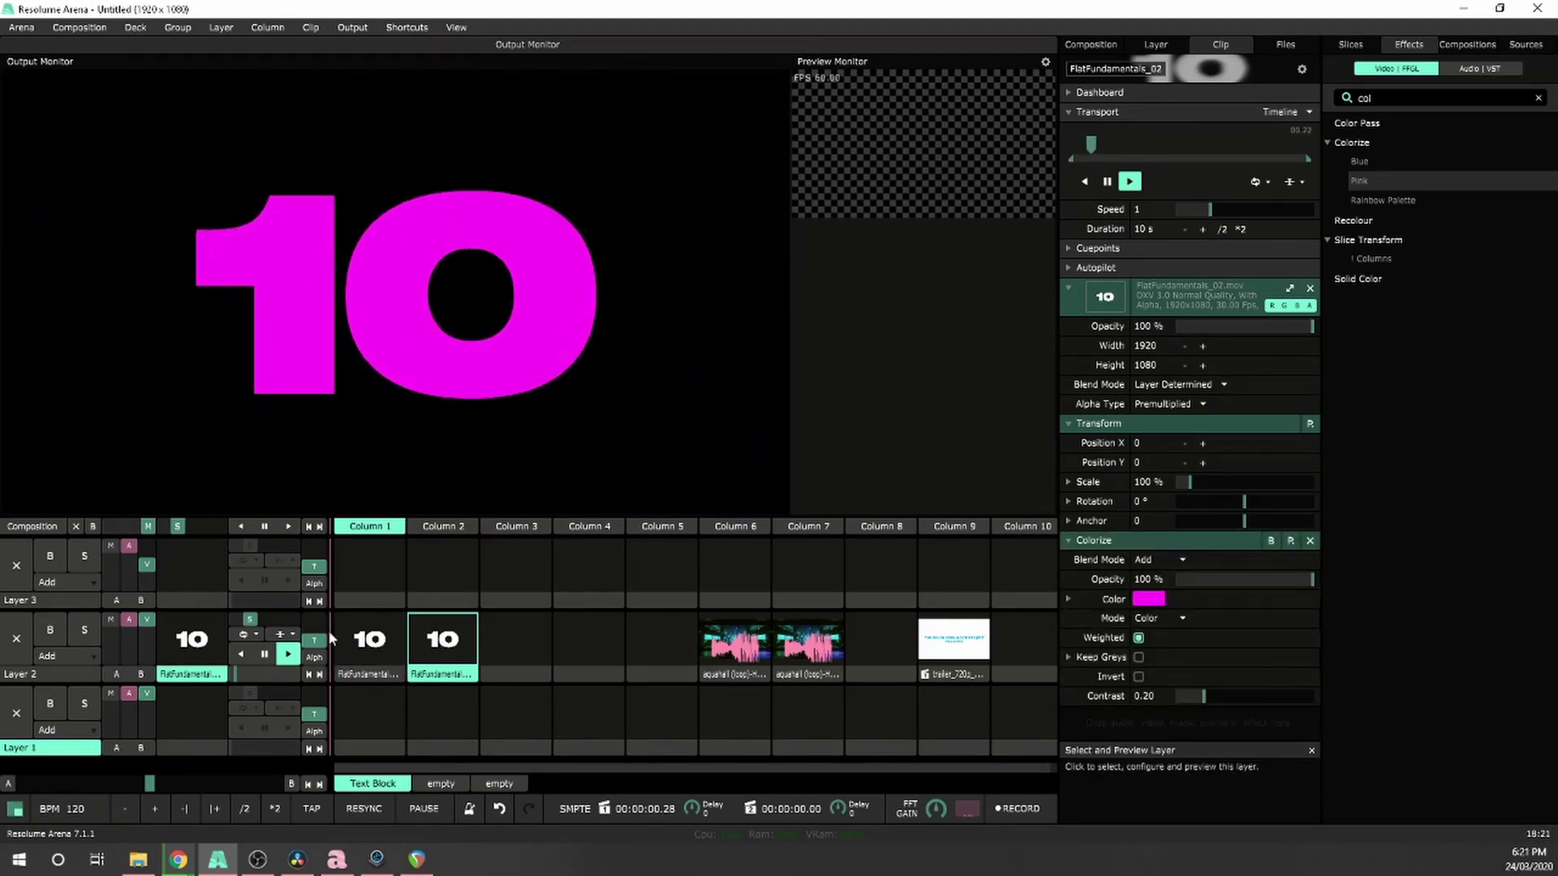
pyautogui.click(374, 639)
pyautogui.click(442, 640)
pyautogui.click(374, 639)
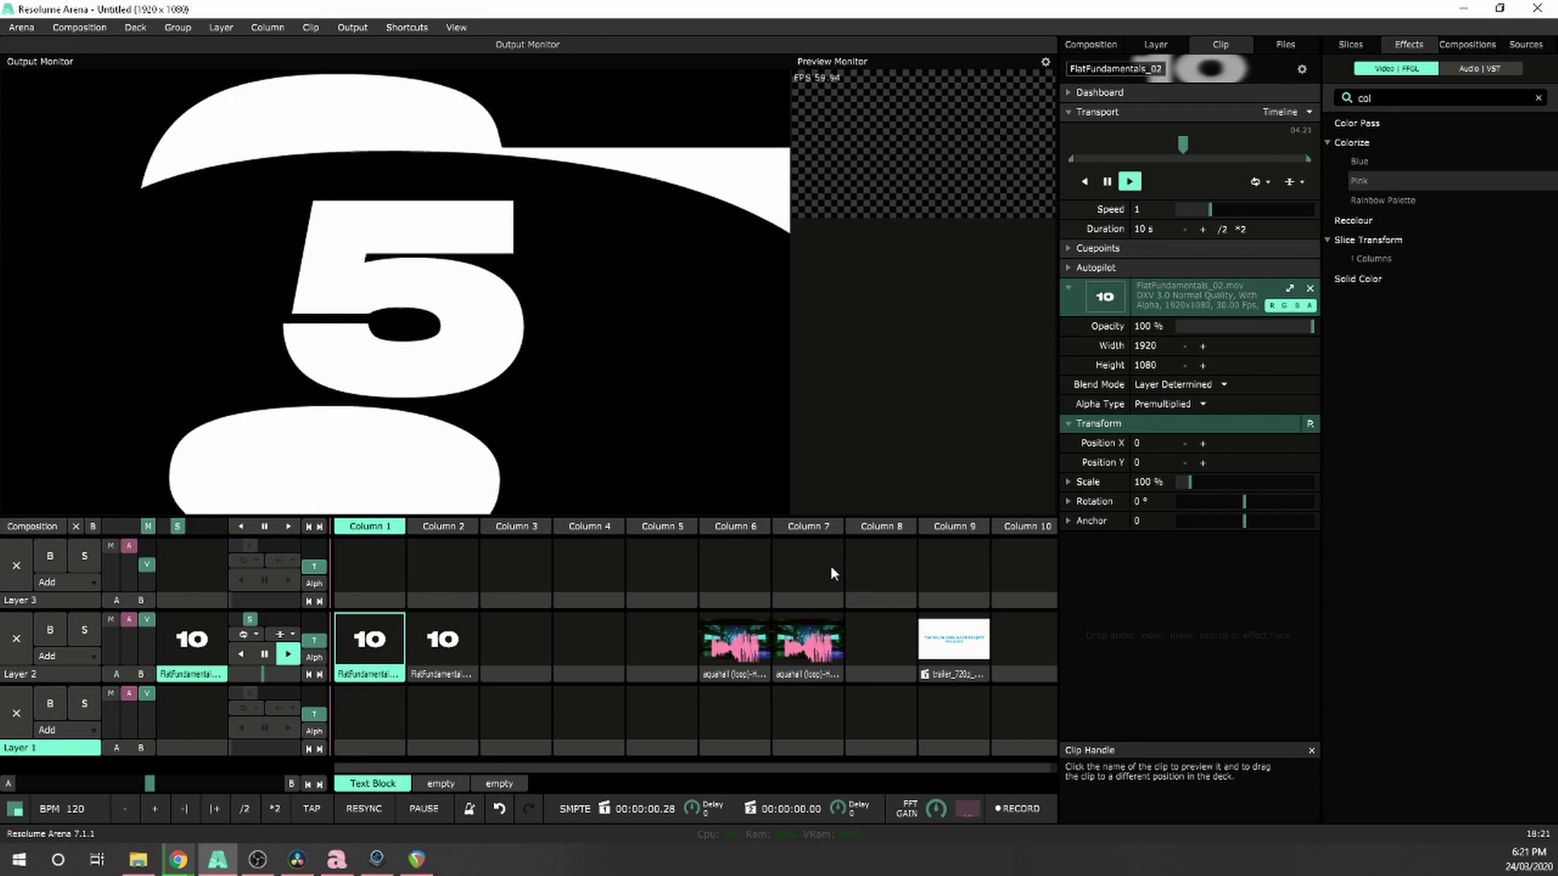
pyautogui.click(431, 673)
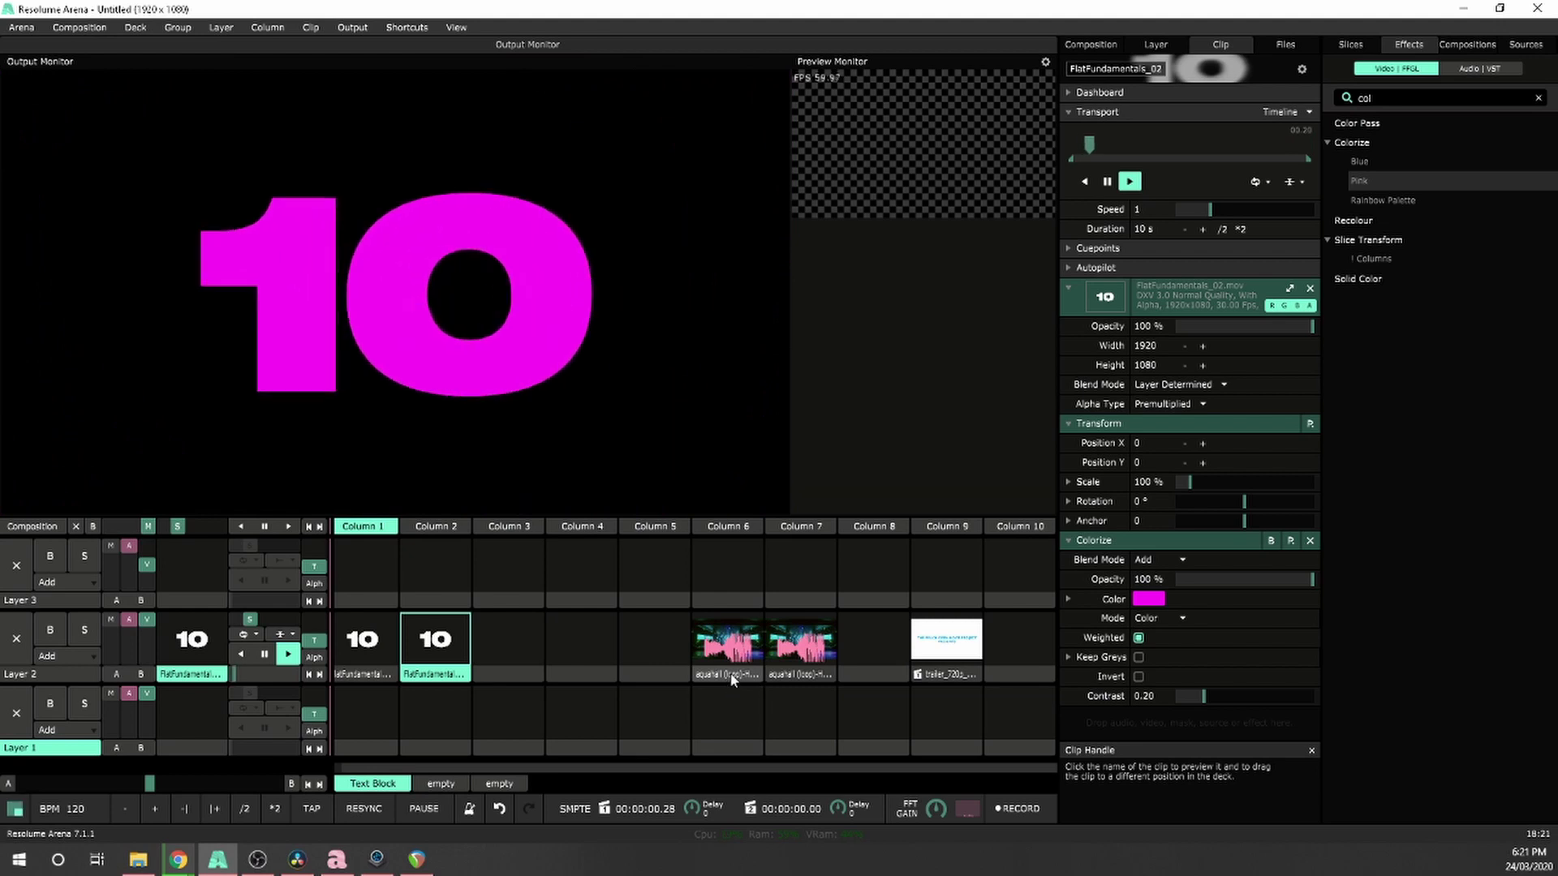
# Trigger the trailer clip in column 9 and clear both countdown clips from columns 1 and 2 of layer 2
pyautogui.click(939, 649)
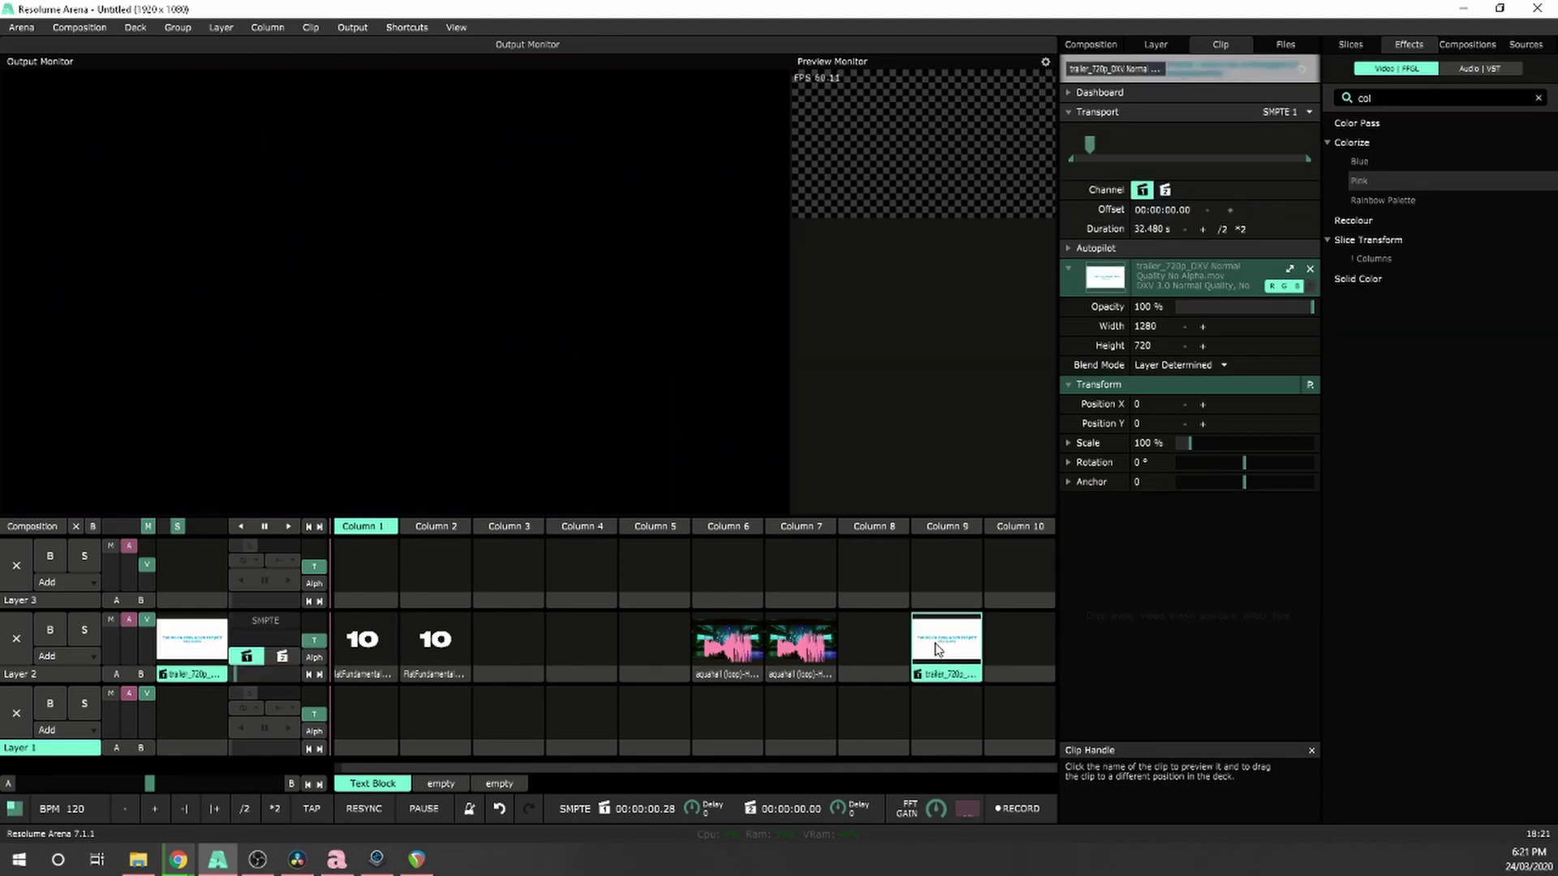
pyautogui.rightClick(361, 675)
pyautogui.click(415, 520)
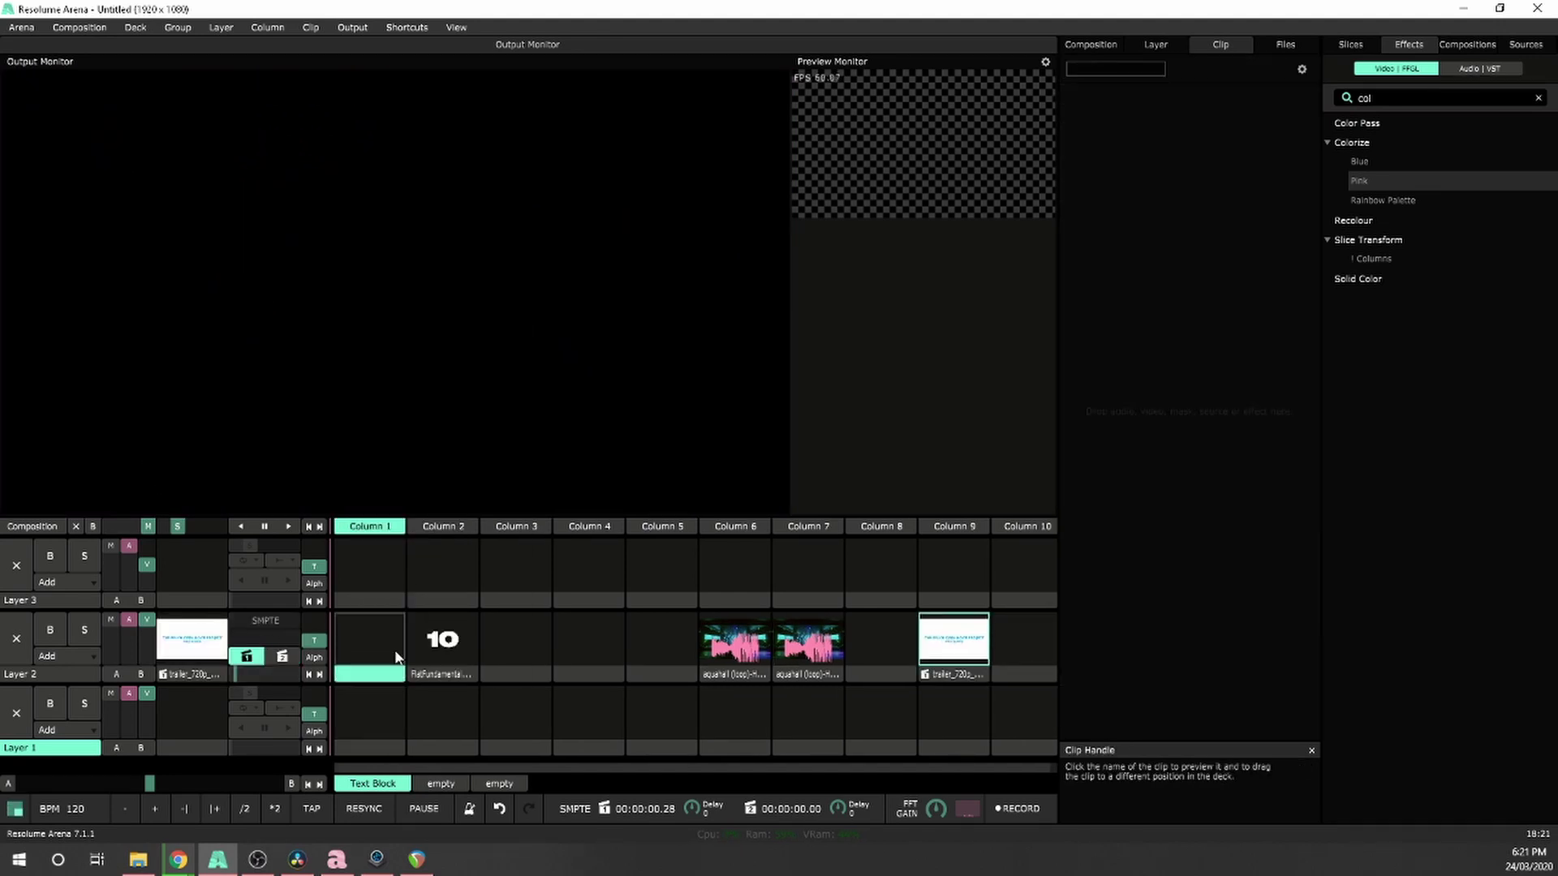
pyautogui.rightClick(431, 679)
pyautogui.click(480, 514)
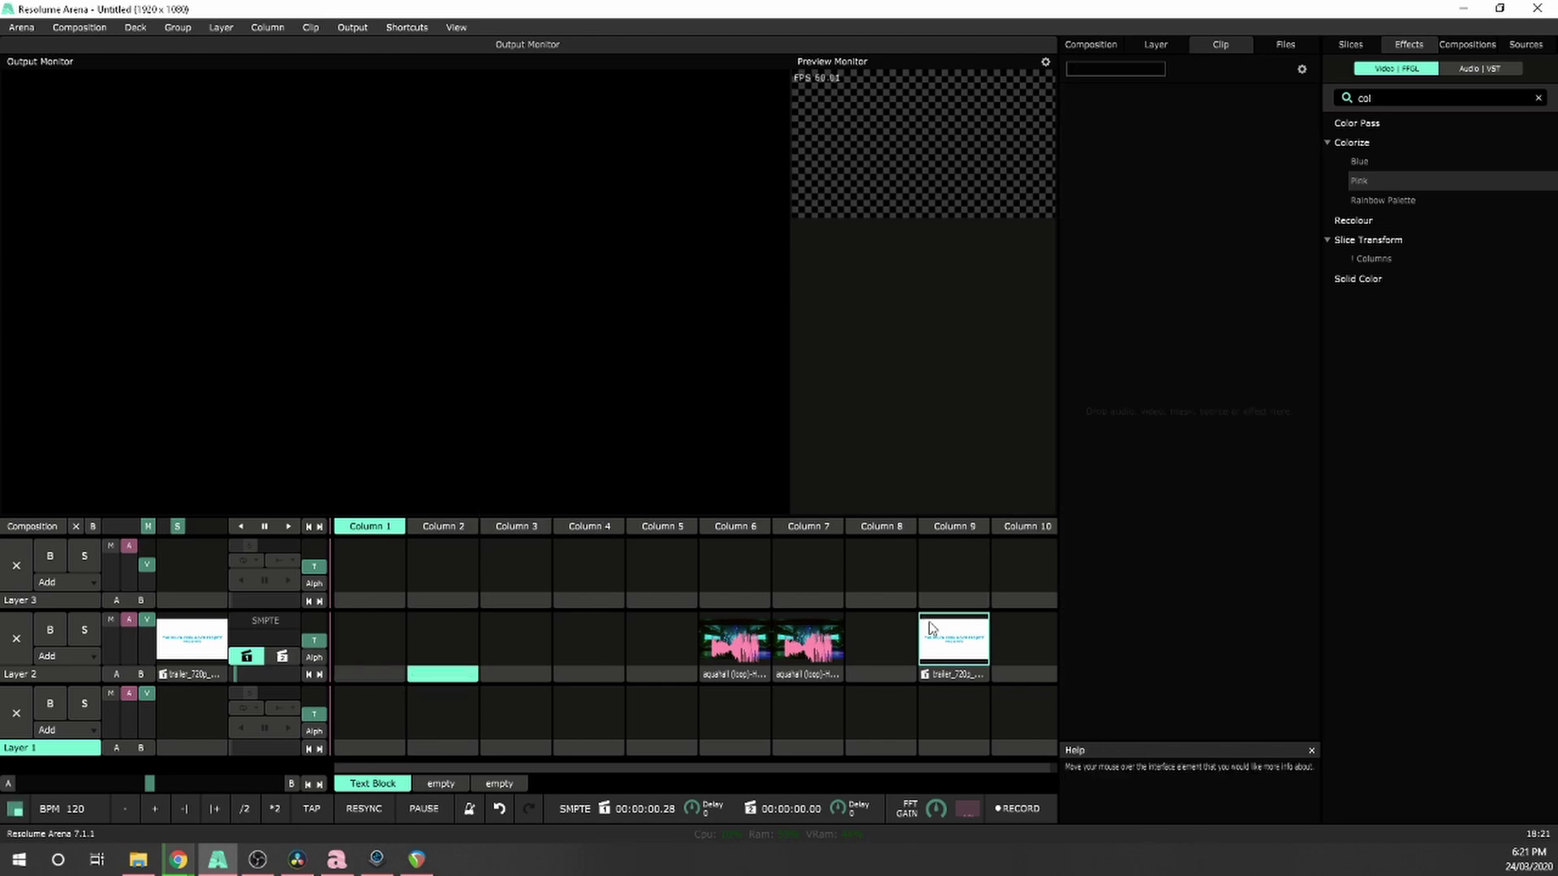
# Place the trailer clip in columns 1 and 2 of layer 2, and set the column 2 copy's transport to Timeline
pyautogui.click(961, 674)
pyautogui.moveTo(963, 678); pyautogui.dragTo(467, 681)
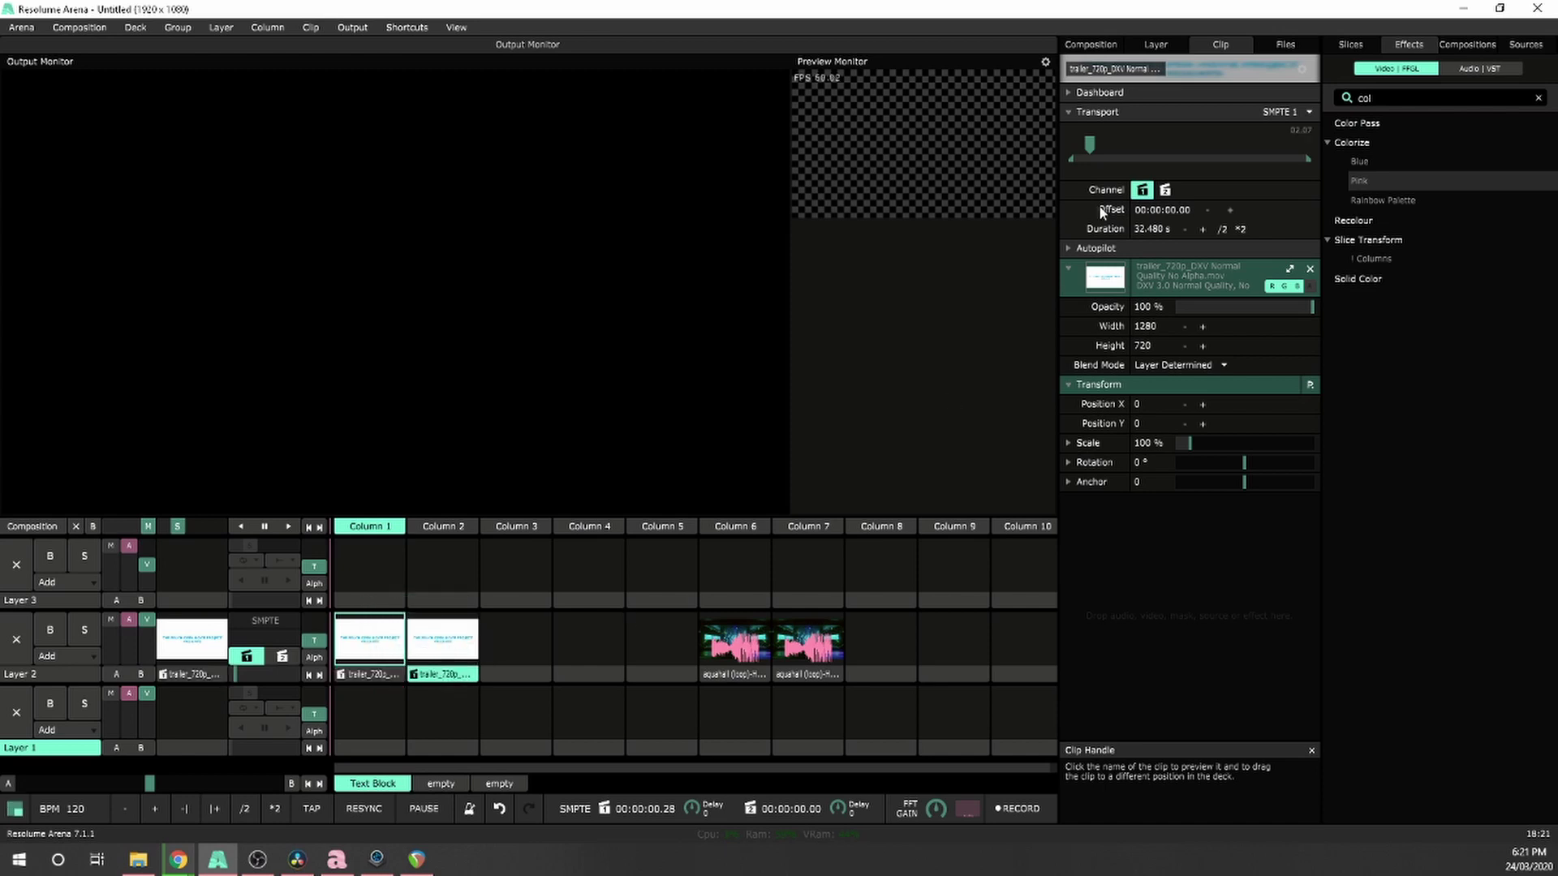
pyautogui.click(1292, 112)
pyautogui.click(1293, 130)
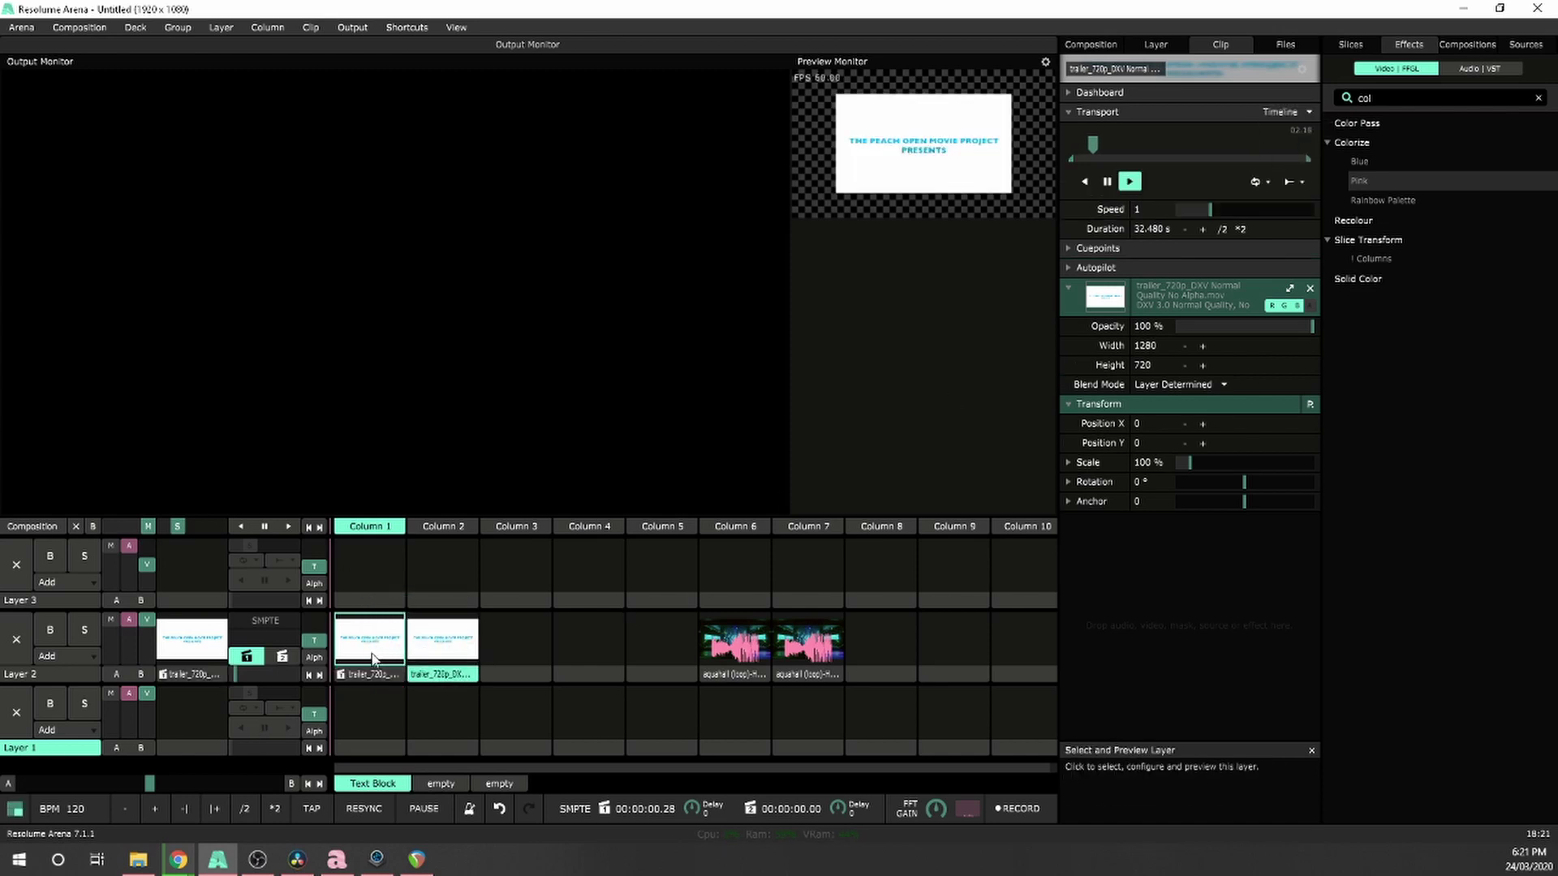
# Compare playback of the Timeline trailer clip in column 2 with the SMPTE trailer clip in column 1
pyautogui.click(443, 639)
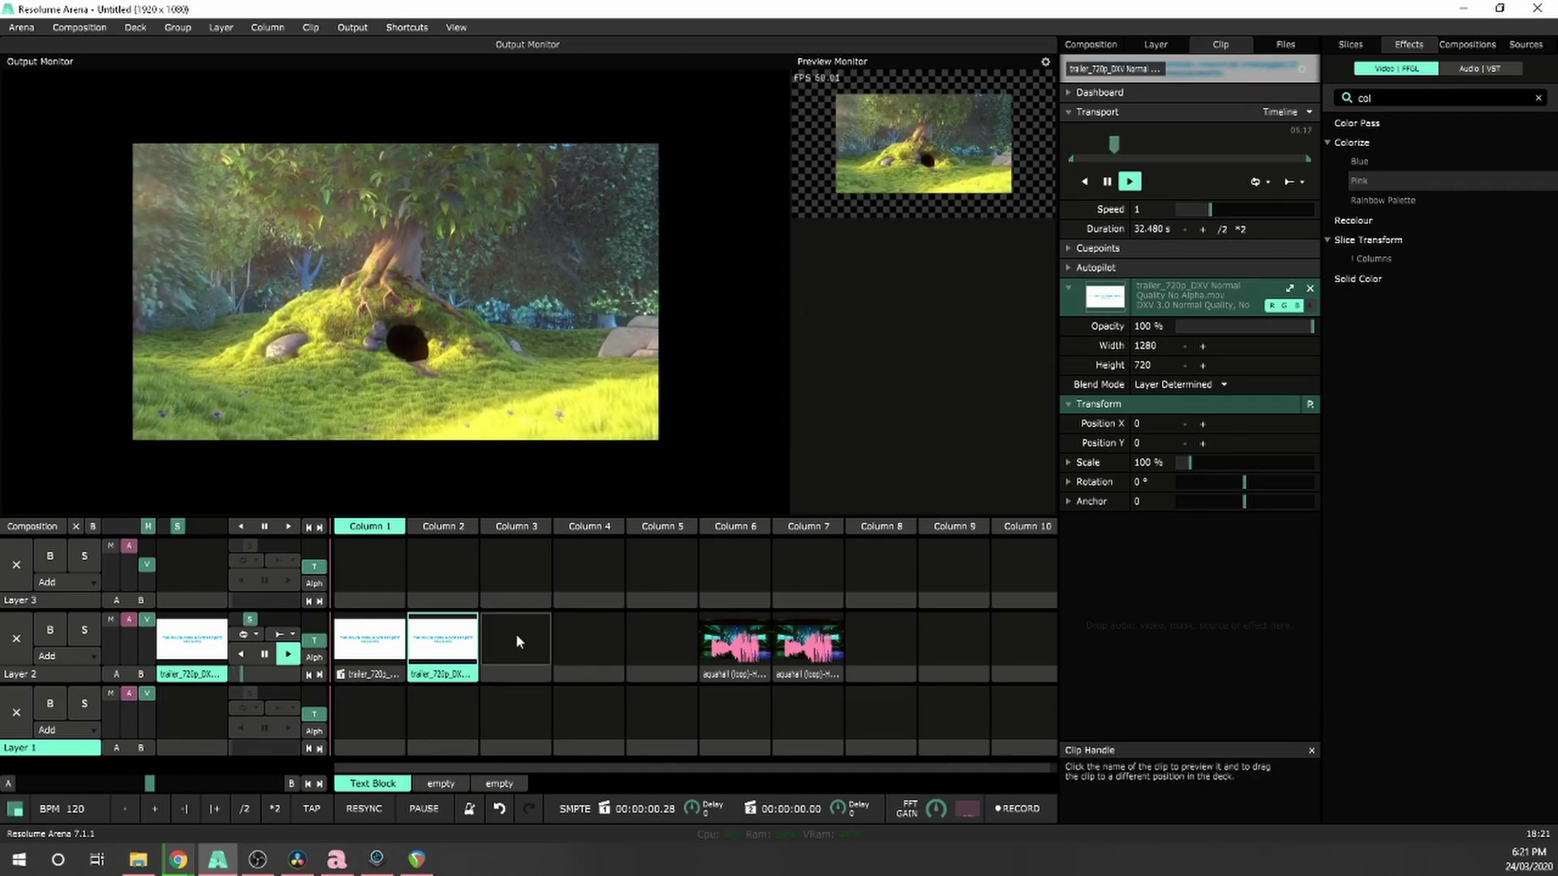
pyautogui.click(514, 637)
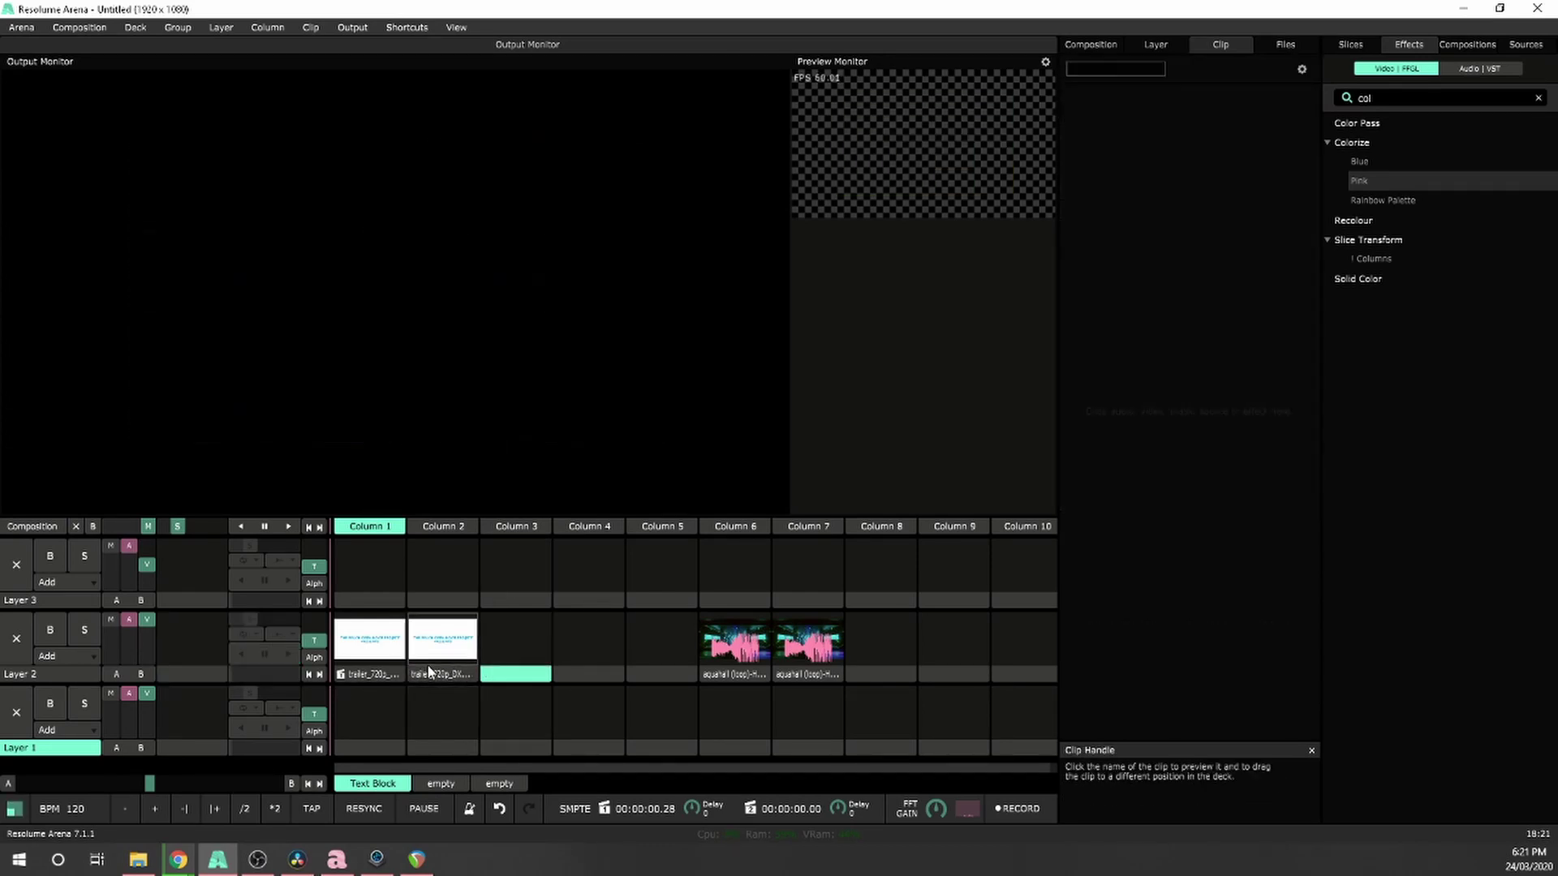
pyautogui.click(356, 635)
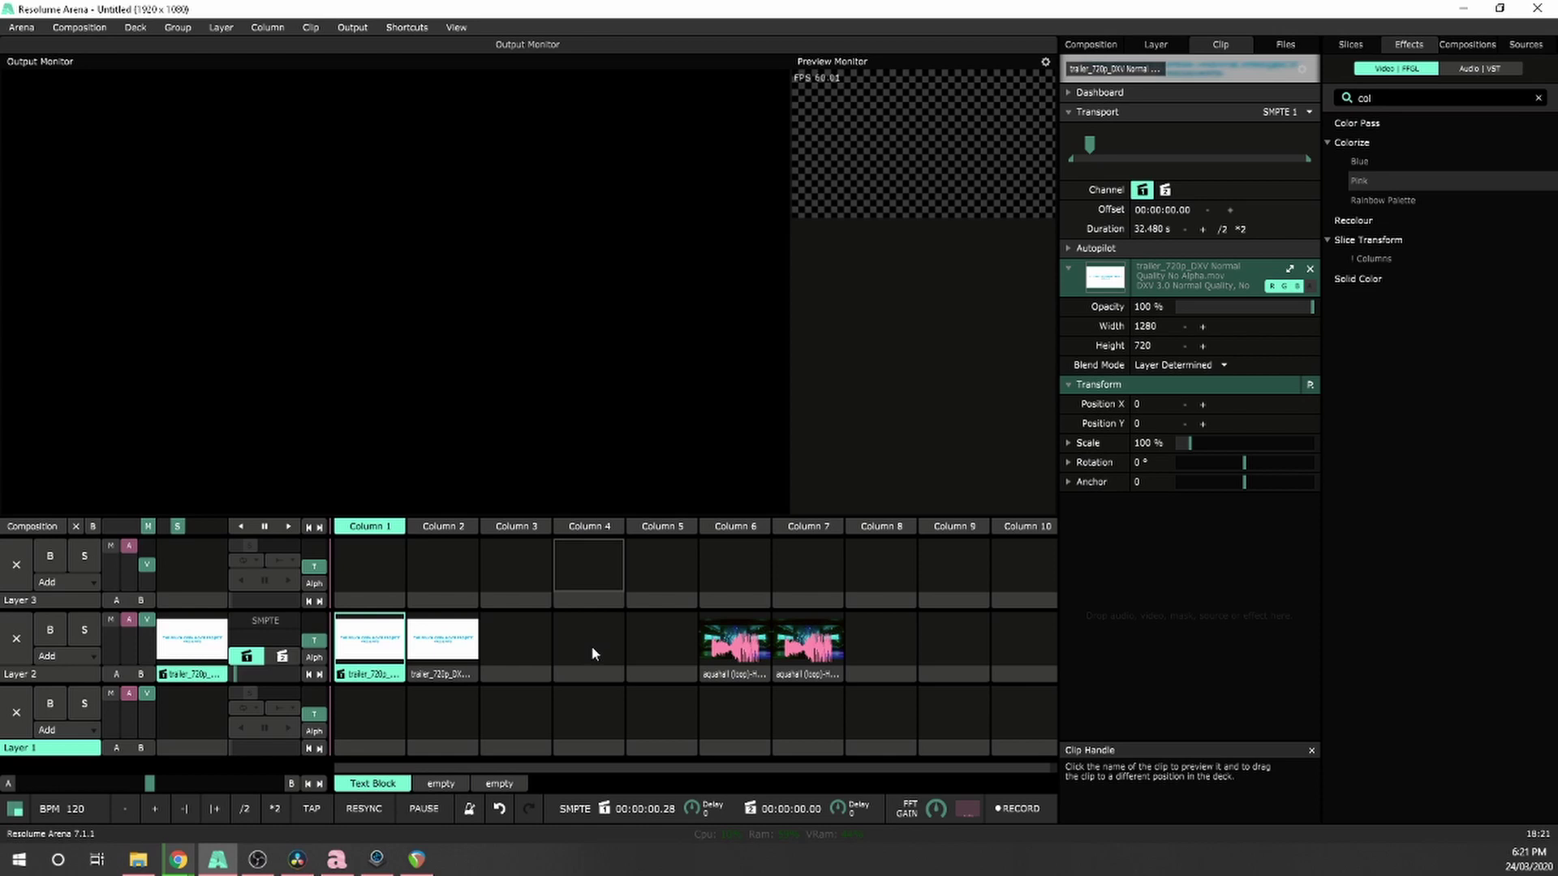
pyautogui.click(444, 654)
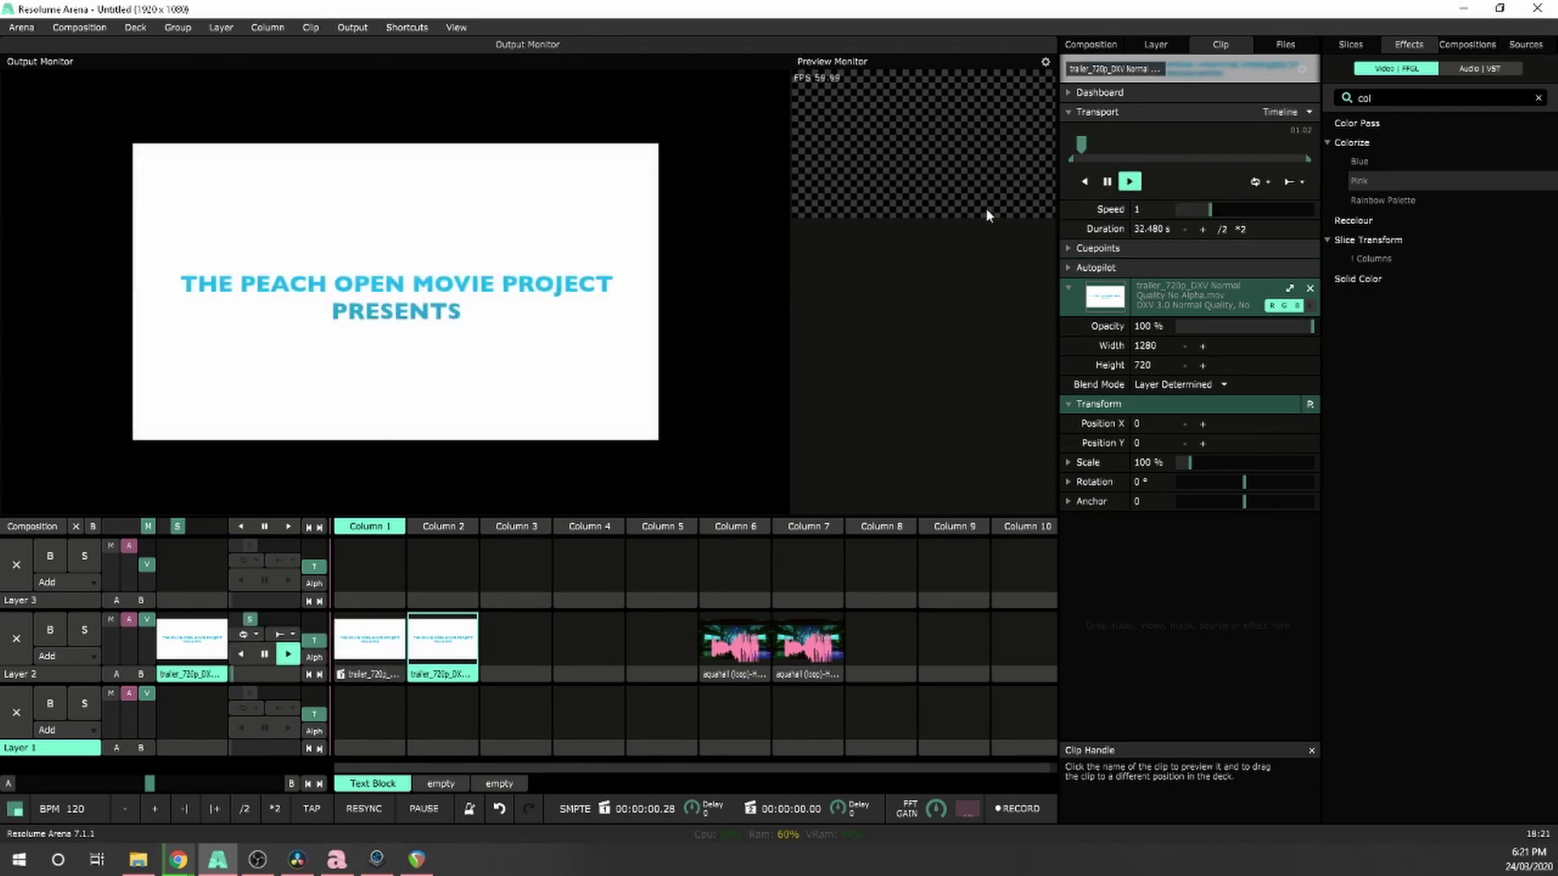
# Set the column 2 trailer clip to resume from its last position when triggered, and clear layer 2's playback
pyautogui.click(1299, 183)
pyautogui.click(1339, 228)
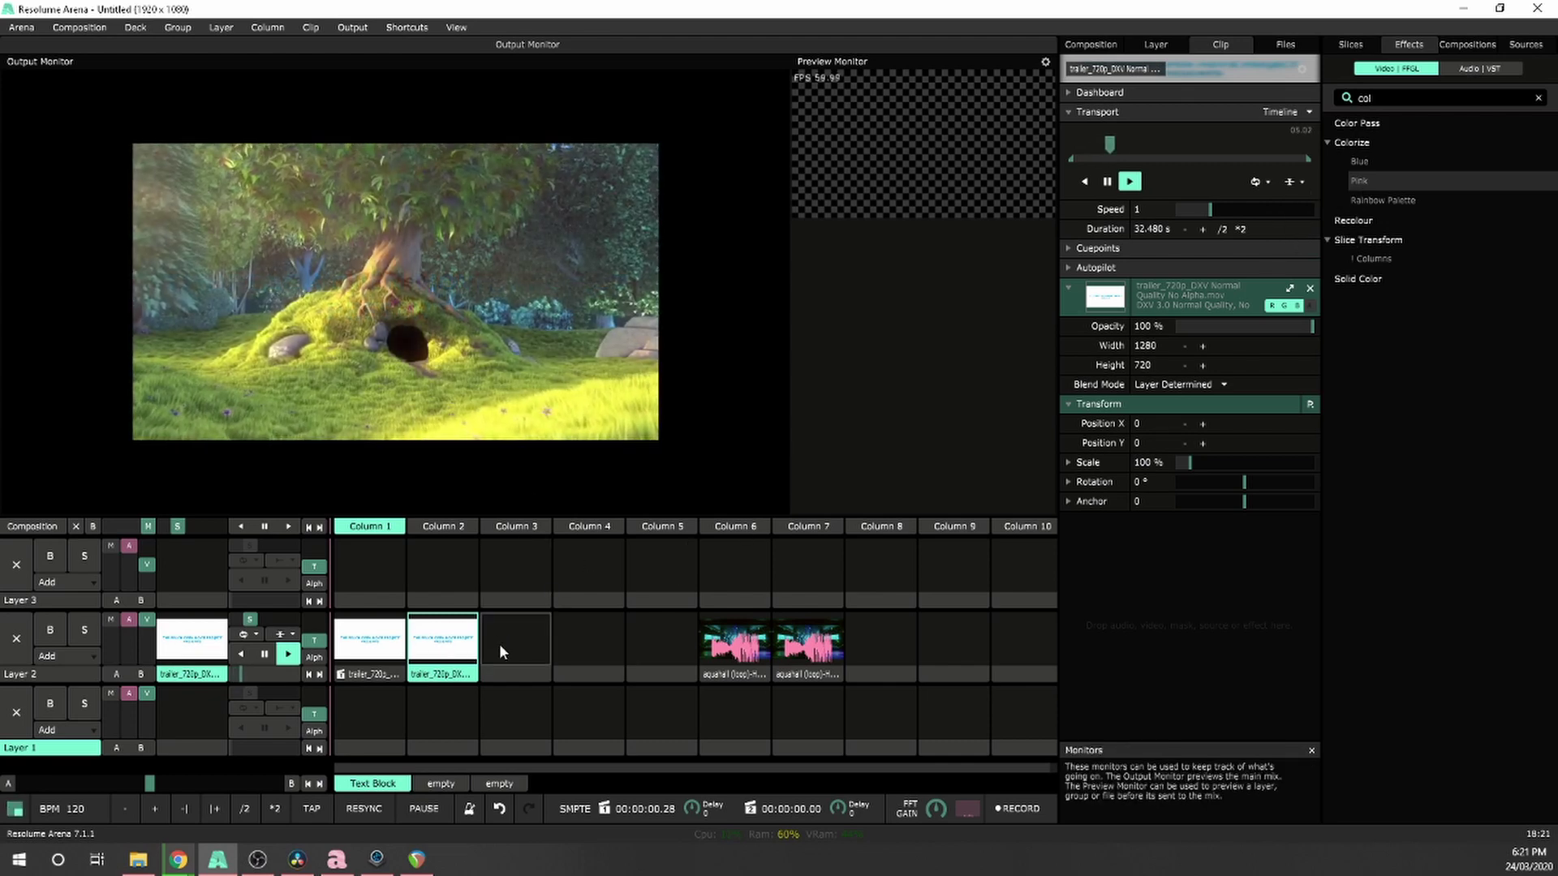
pyautogui.click(499, 645)
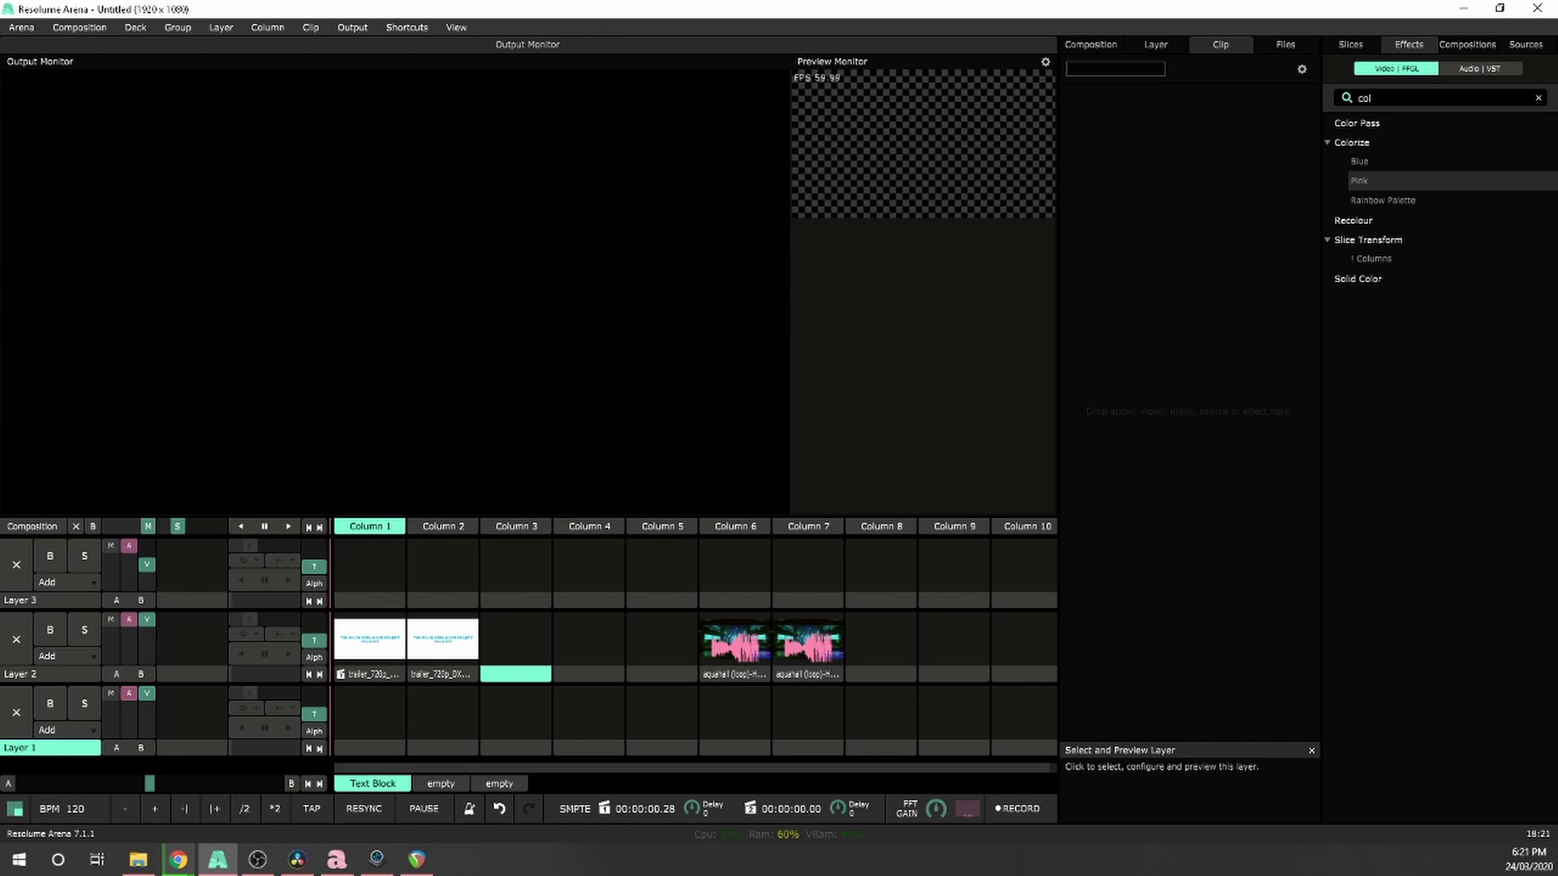
# Return from REAPER to Resolume Arena, preview the column 2 trailer clip, and select the empty slot in column 3
pyautogui.click(257, 860)
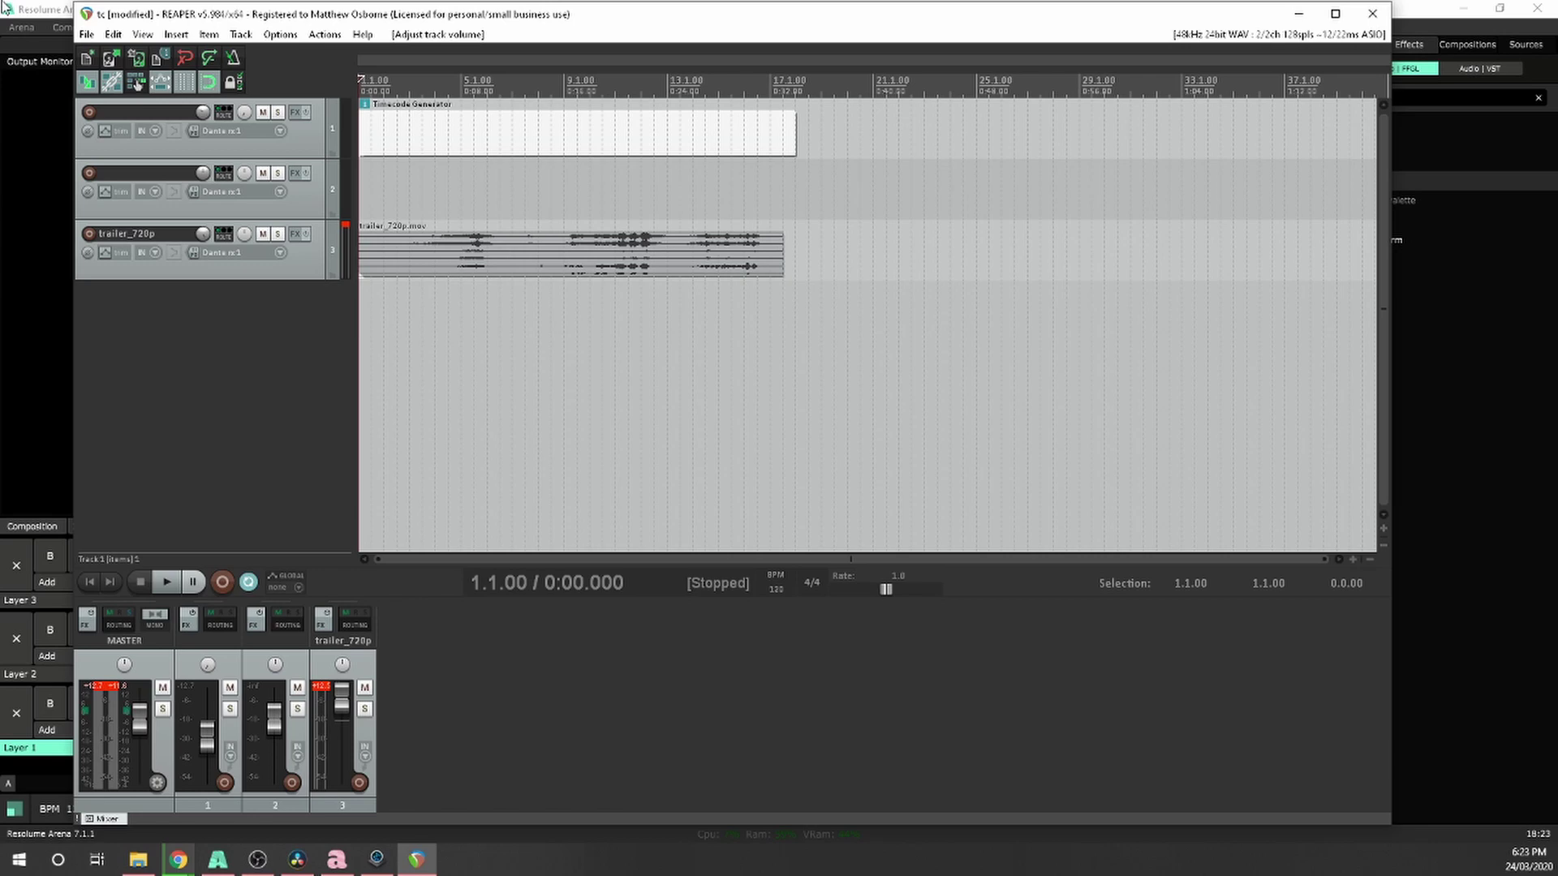
pyautogui.click(35, 10)
pyautogui.click(446, 674)
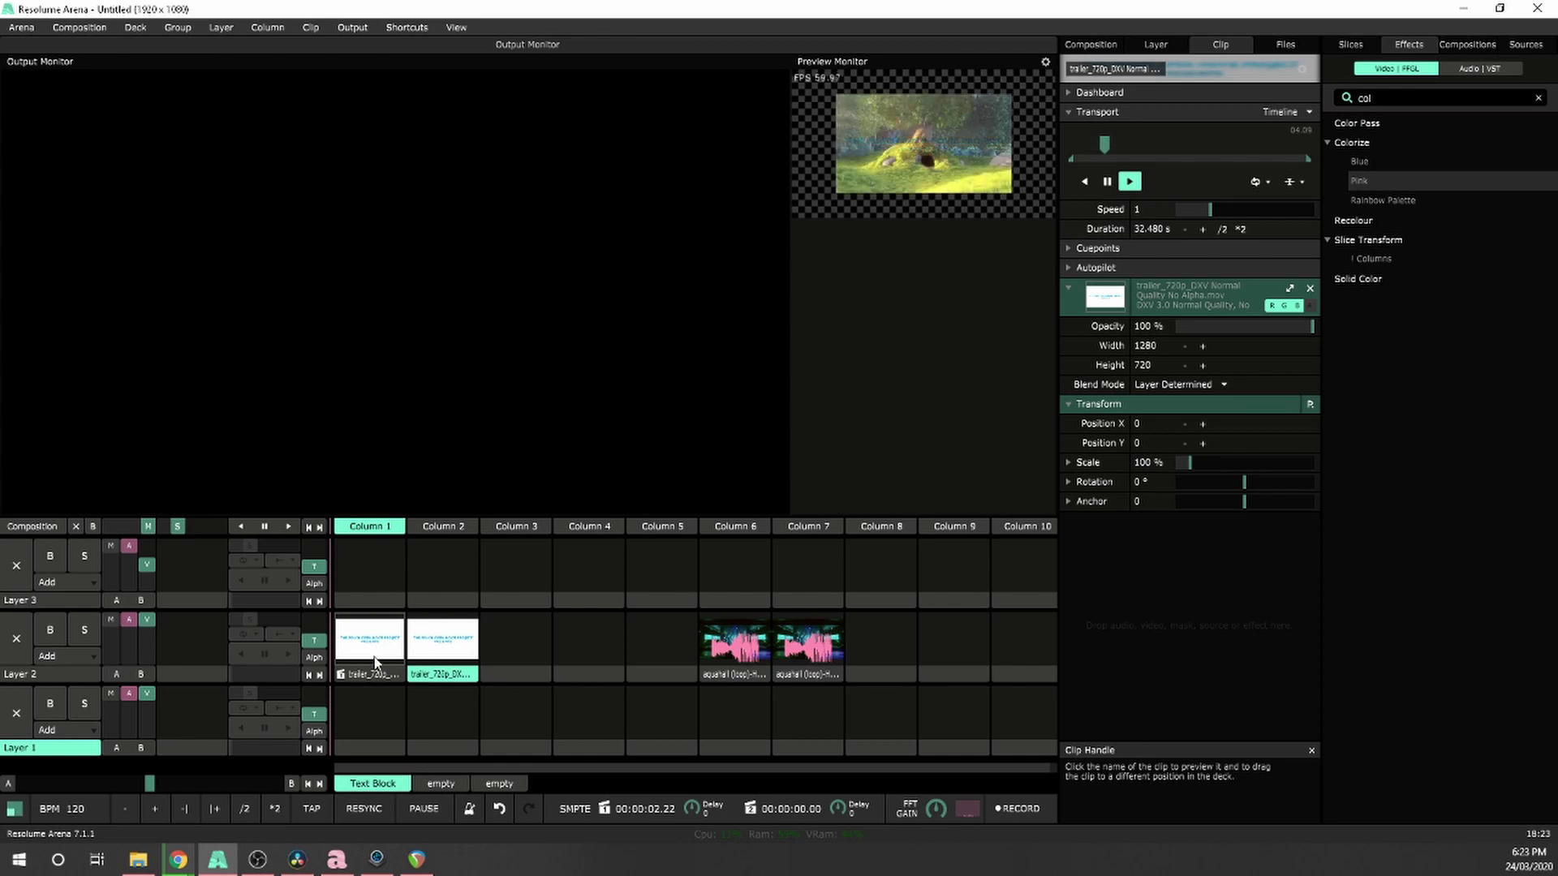
pyautogui.click(515, 641)
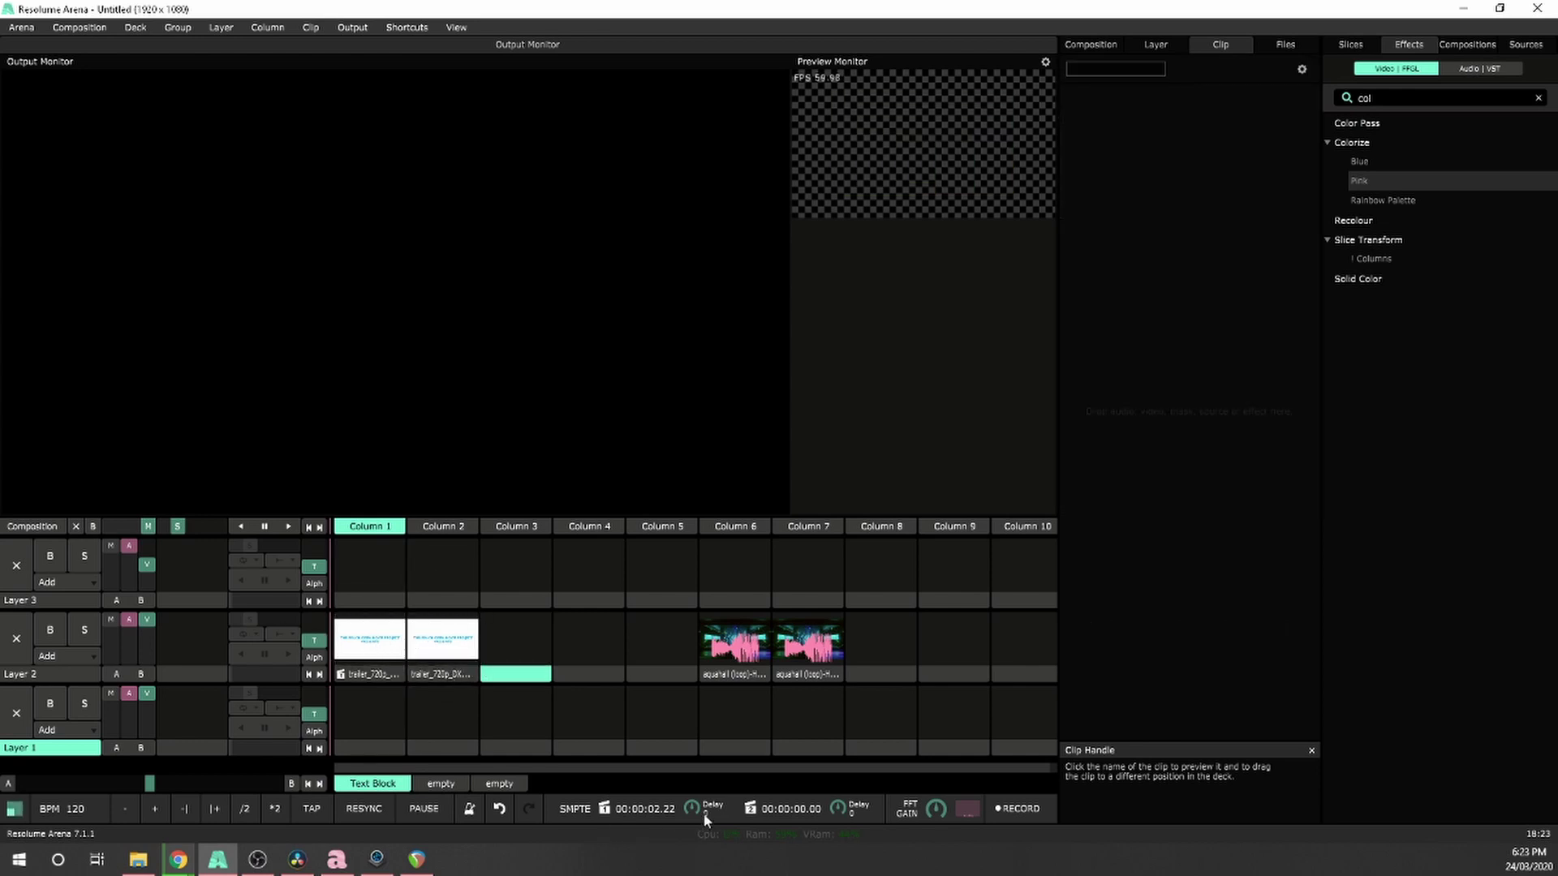
# Trigger the SMPTE trailer clip in column 1 of layer 2, and run REAPER's timecode to play it in Resolume Arena
pyautogui.click(419, 862)
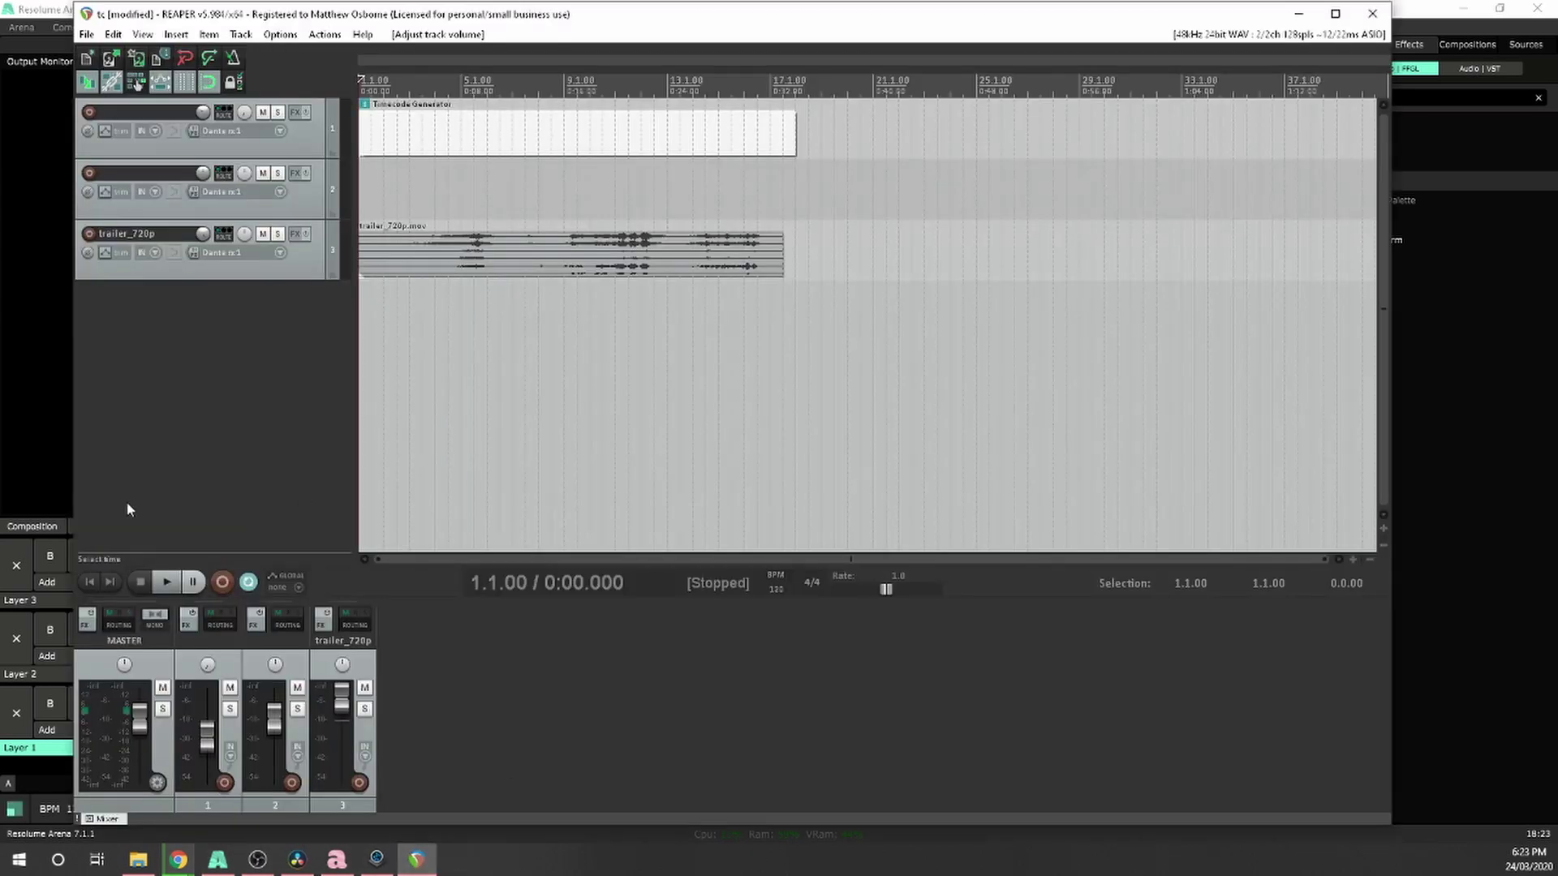
pyautogui.click(62, 14)
pyautogui.click(374, 647)
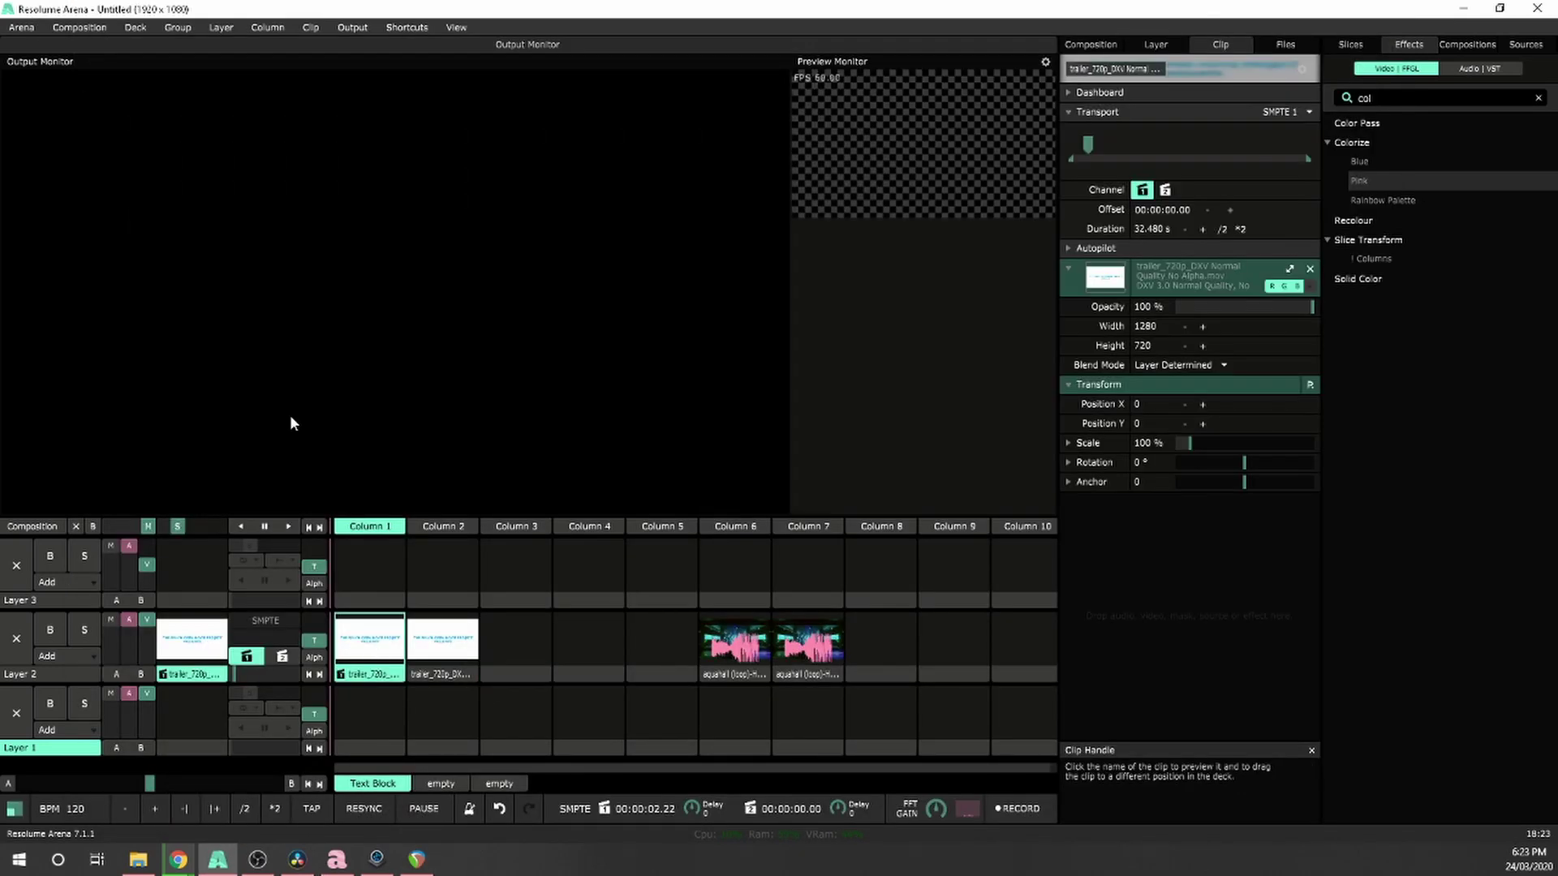
pyautogui.click(415, 862)
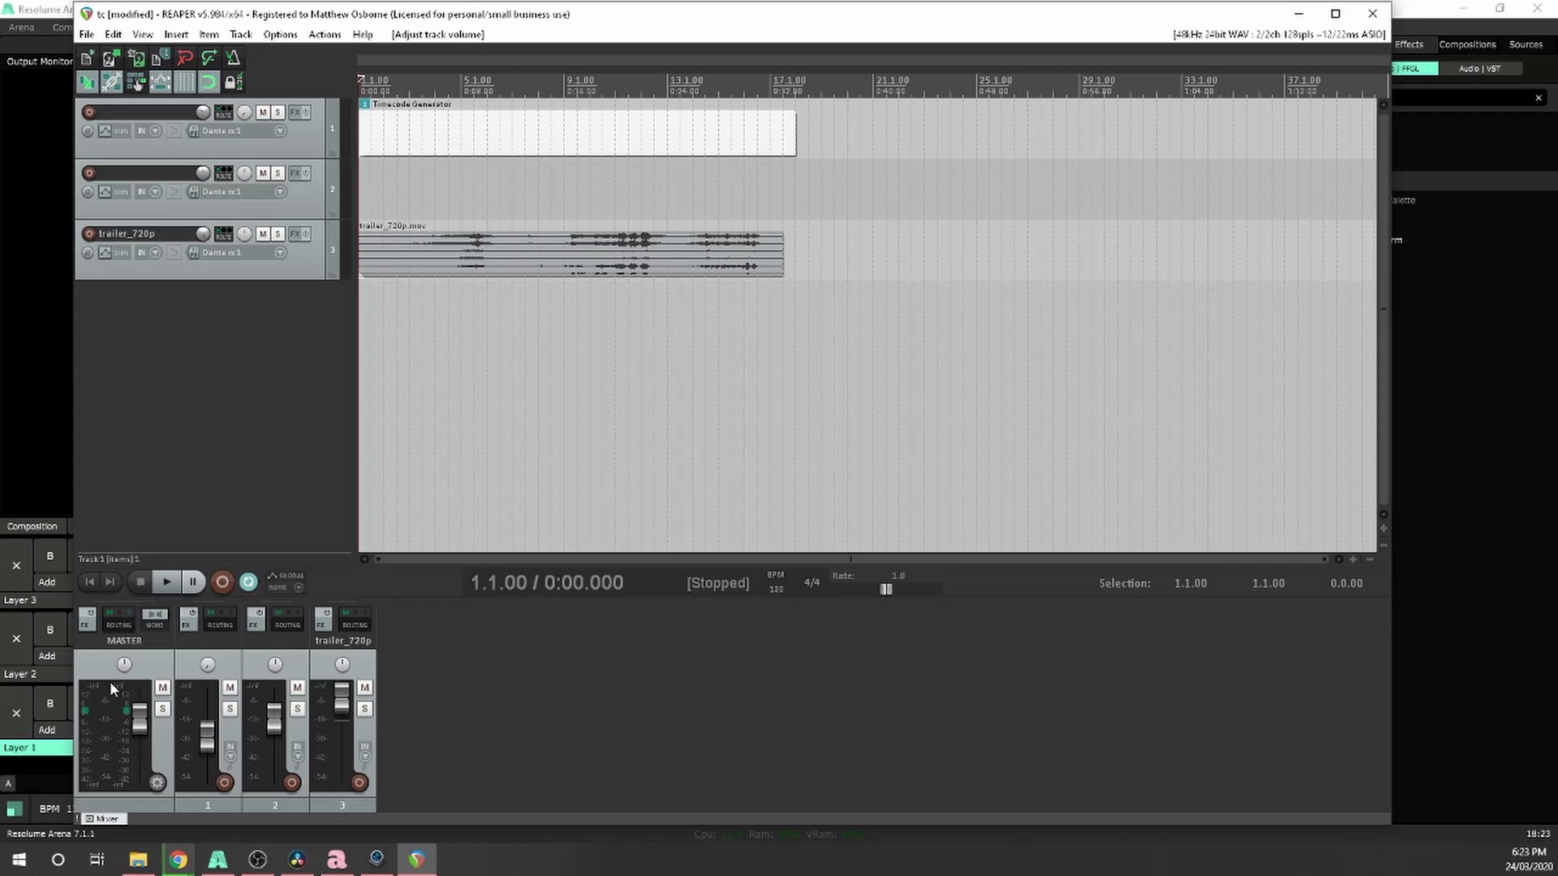
pyautogui.click(177, 583)
pyautogui.click(58, 13)
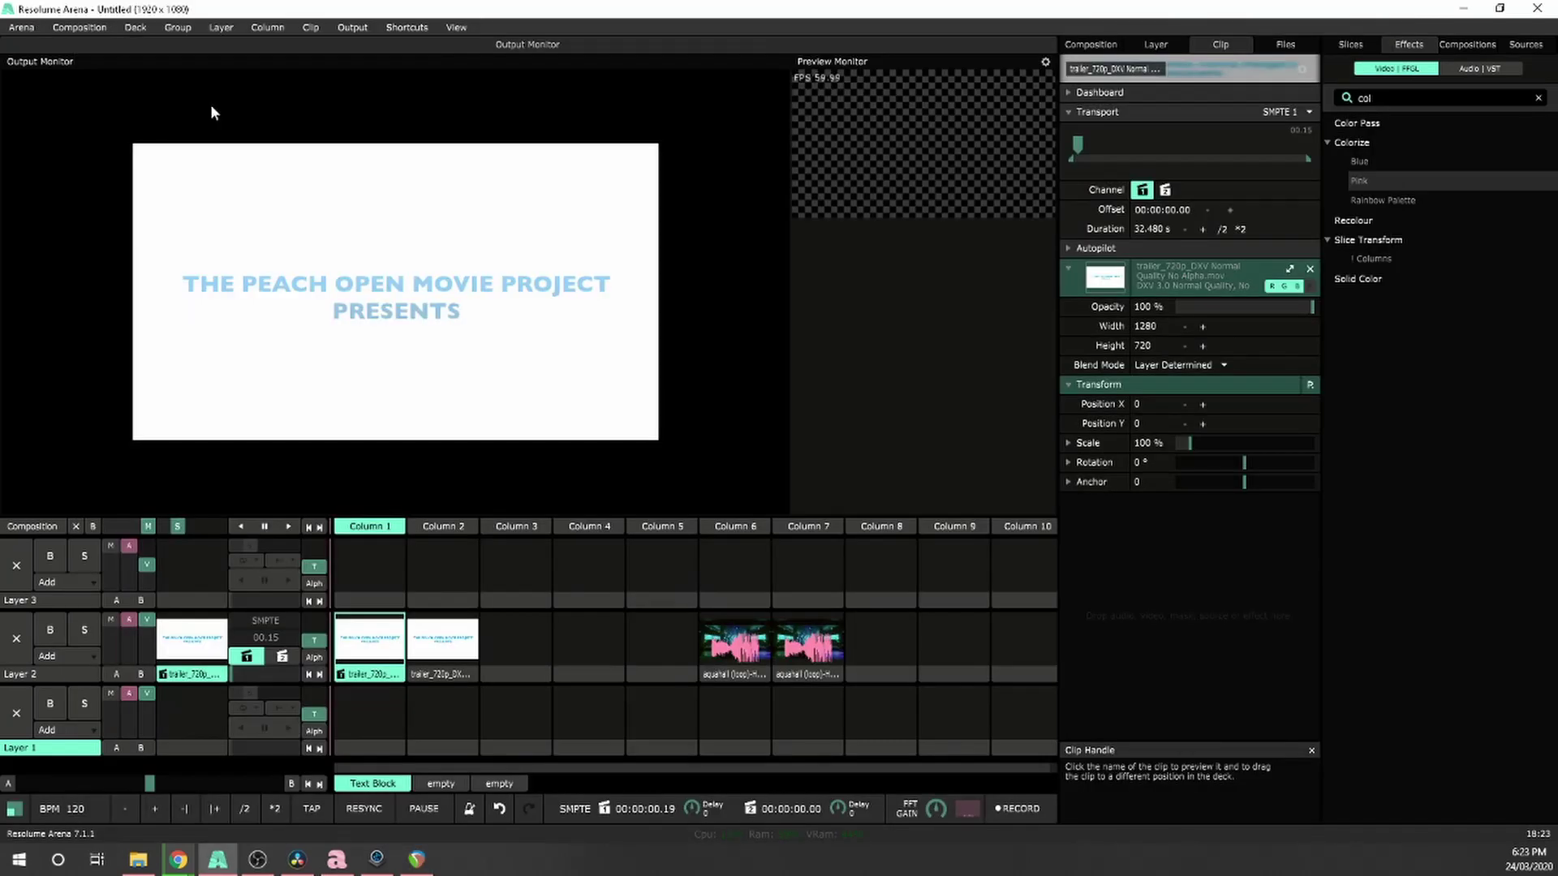
# Trigger the Timeline trailer clip in column 2 against the incoming timecode, stop playback in REAPER, and return to Resolume Arena
pyautogui.click(458, 624)
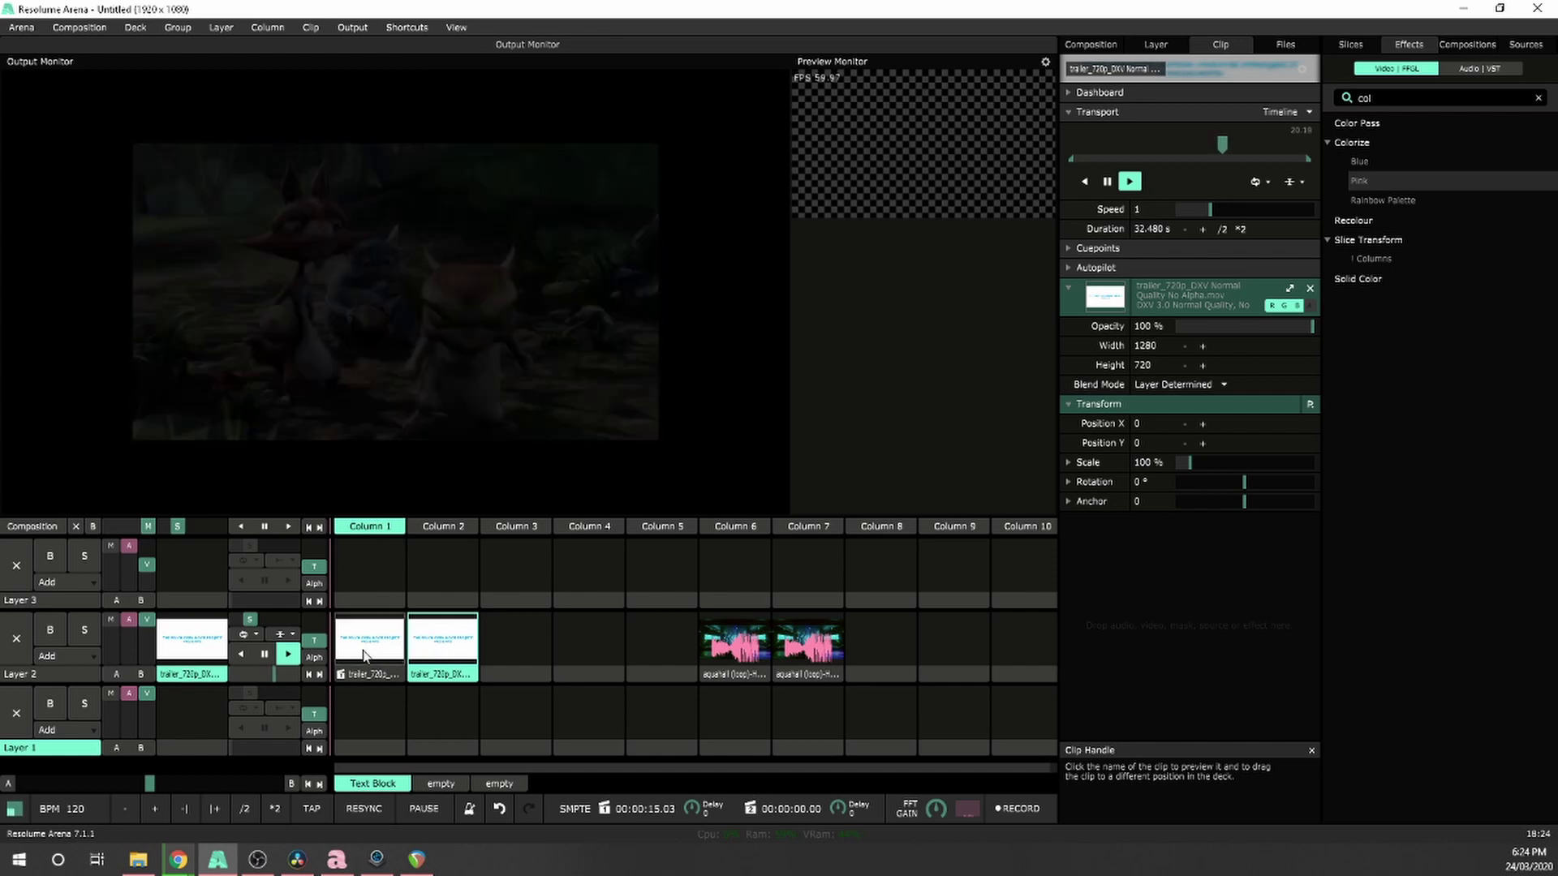
pyautogui.click(416, 859)
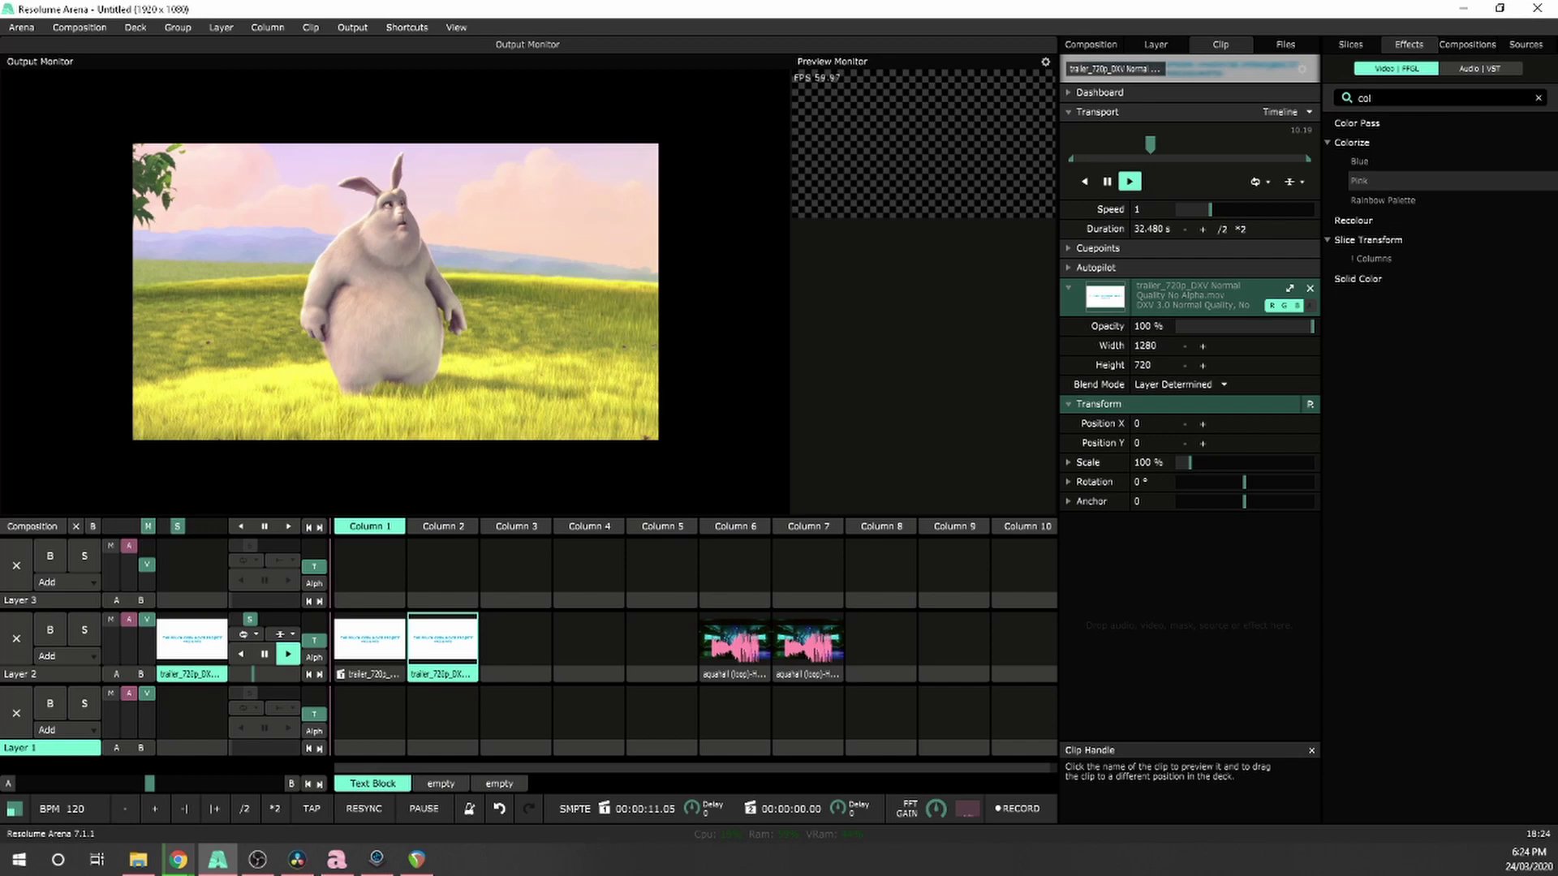
pyautogui.click(417, 861)
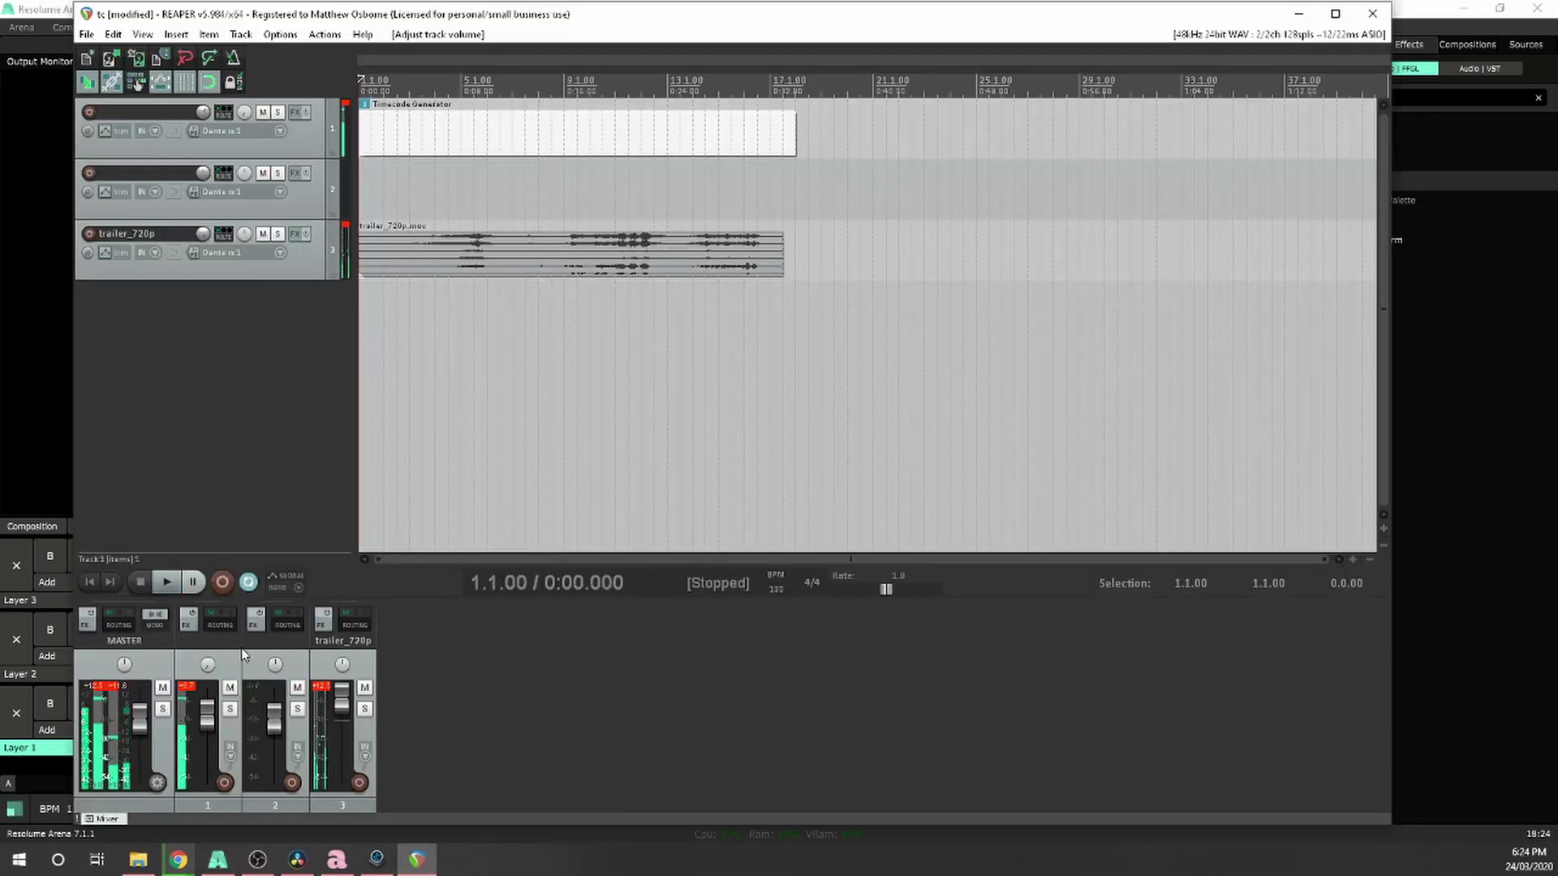
pyautogui.click(11, 10)
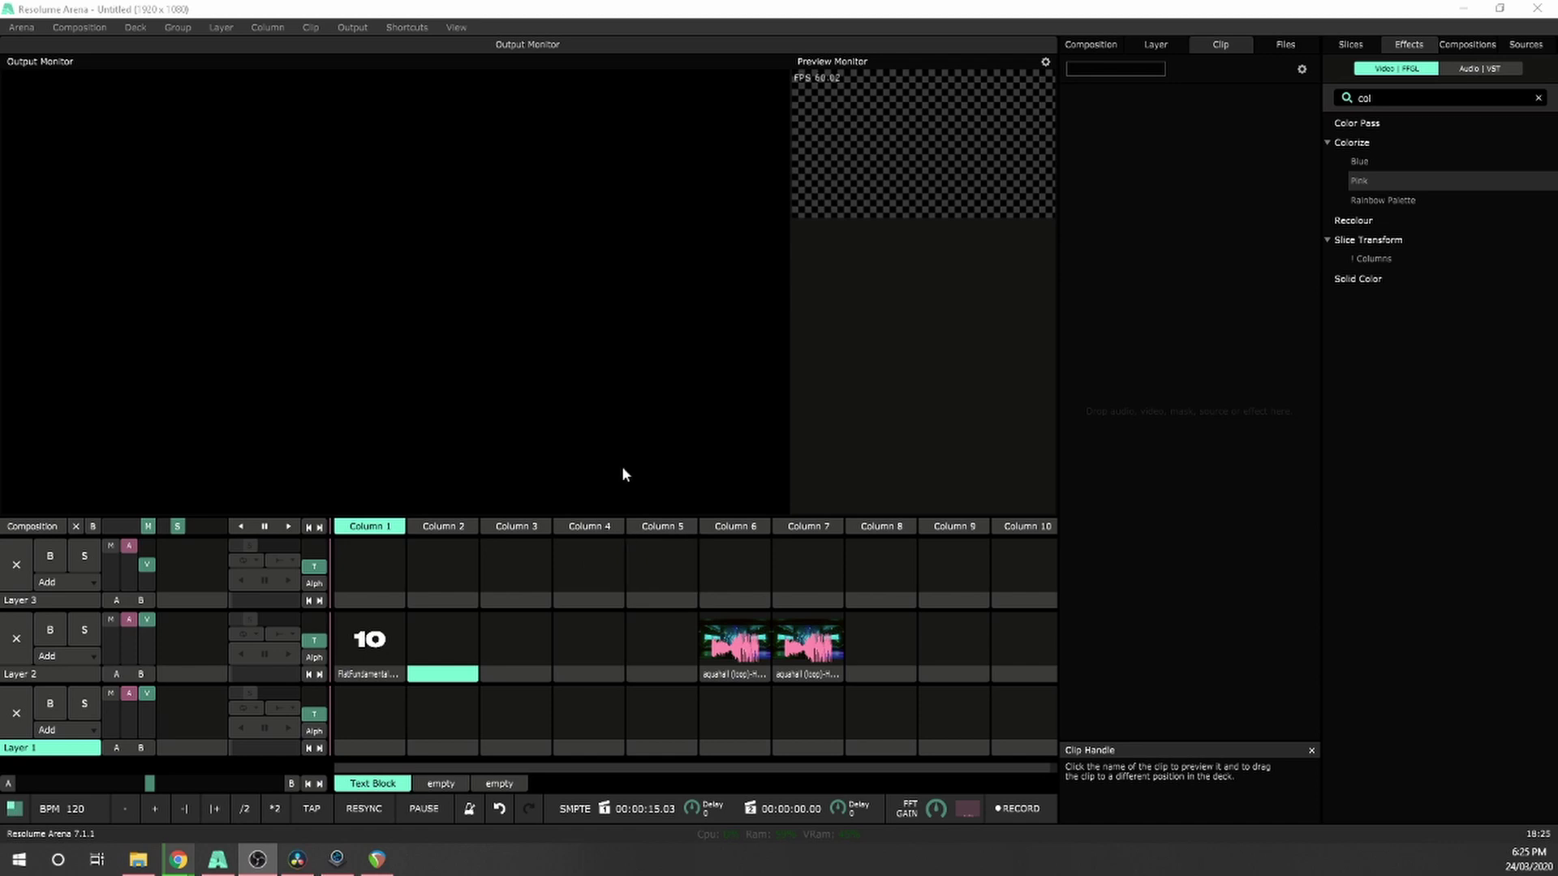
# Trigger the FlatFundamentals_02 countdown clip in column 1 of layer 2 and set its start mode to relative
pyautogui.click(359, 646)
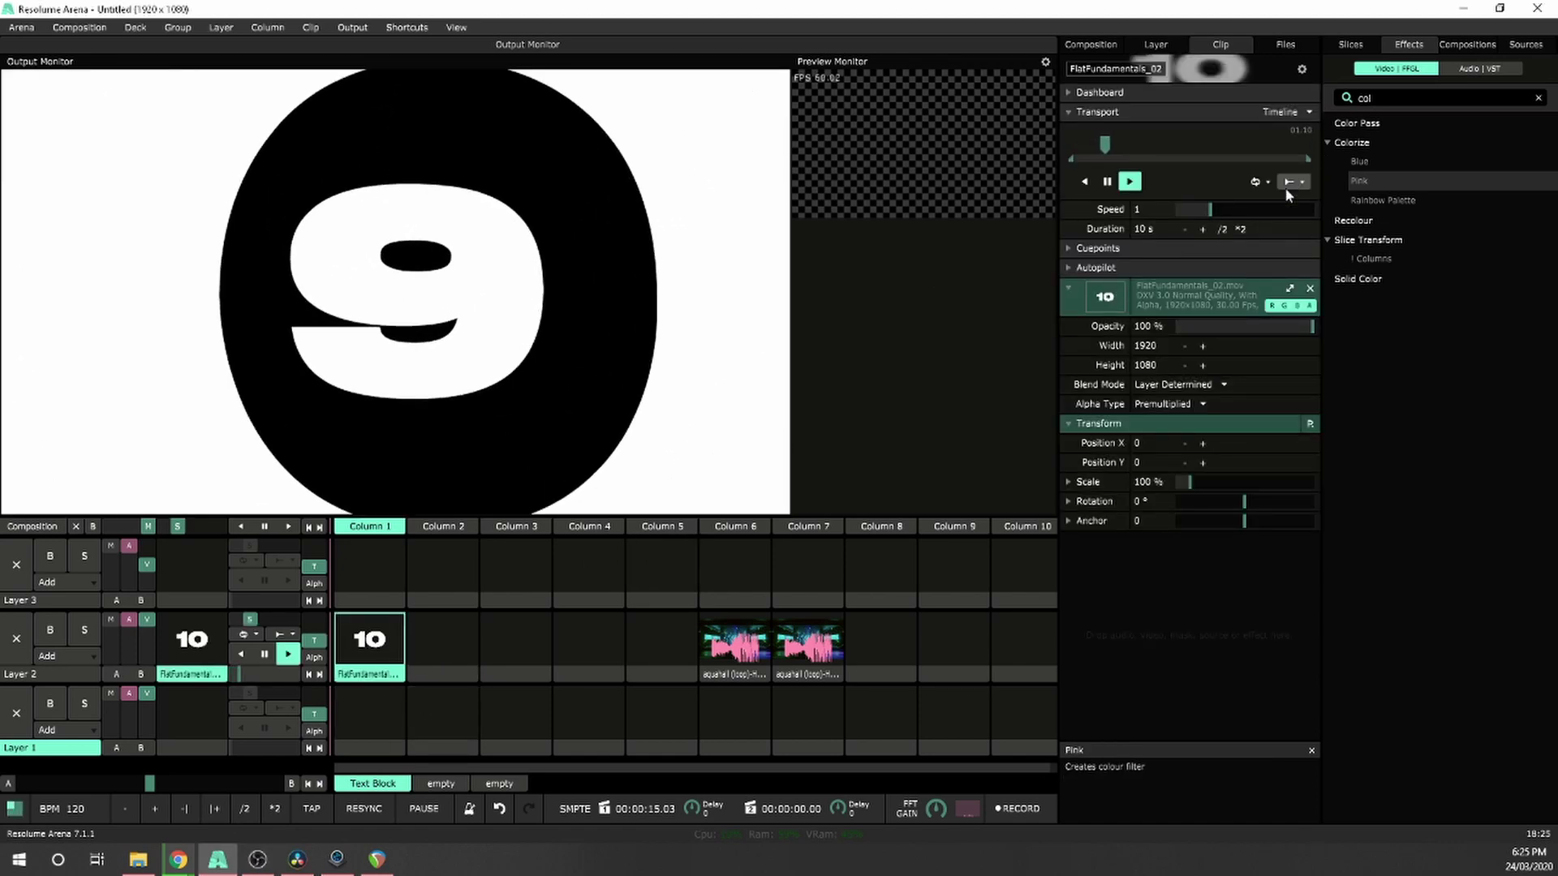
pyautogui.click(1300, 180)
pyautogui.click(1312, 237)
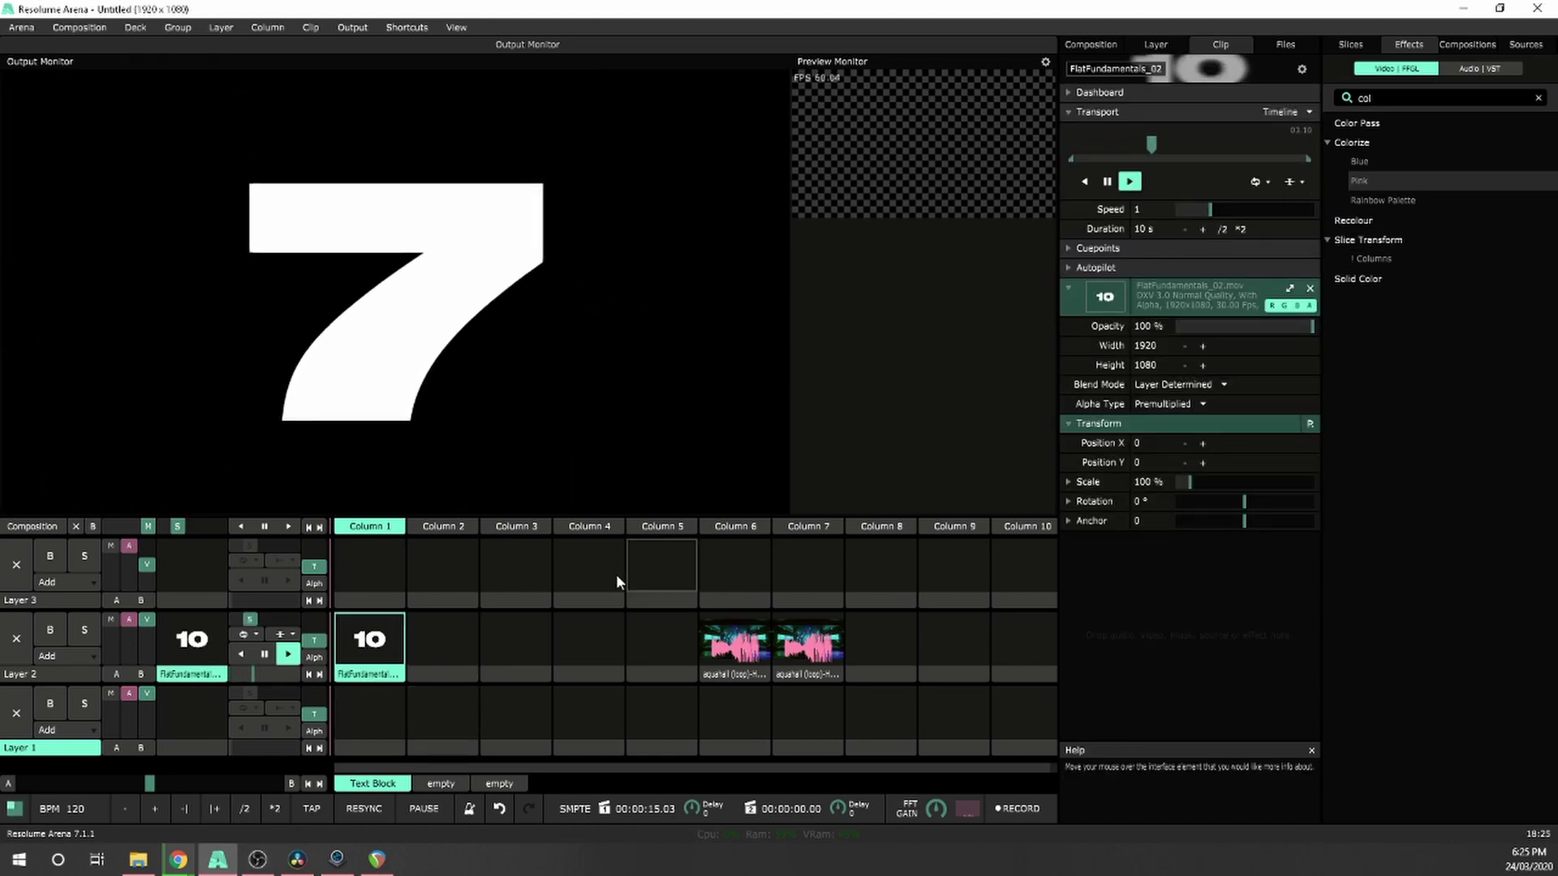
# Copy the countdown clip to columns 2 and 3 of layer 2, and trigger the copies to test relative start
pyautogui.keyDown('ctrl'); pyautogui.moveTo(375, 675); pyautogui.dragTo(516, 665); pyautogui.keyUp('ctrl')
pyautogui.click(441, 643)
pyautogui.click(383, 647)
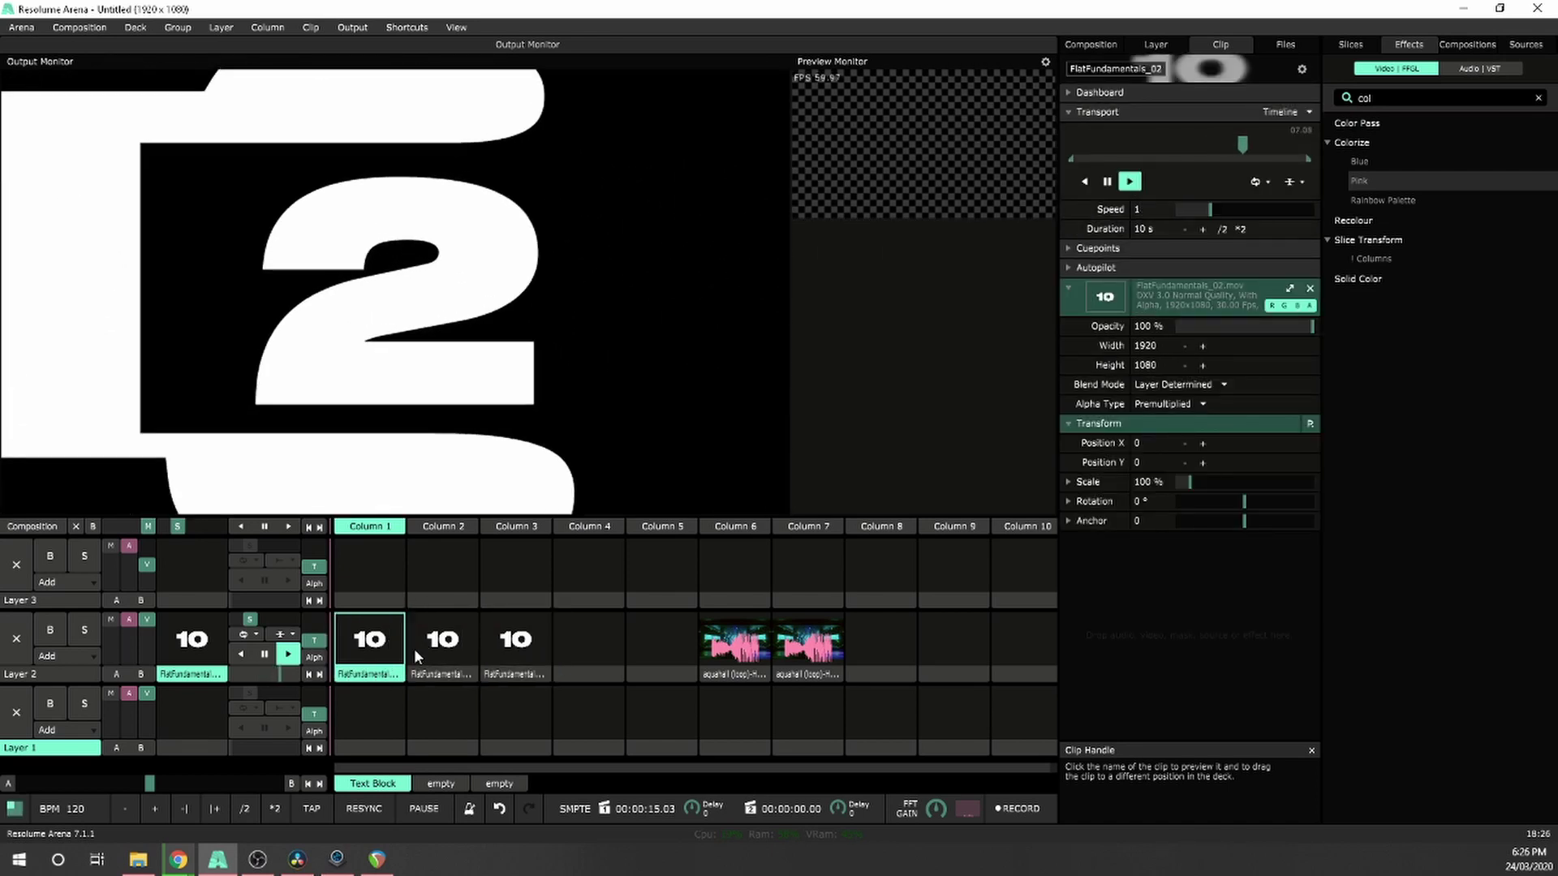
pyautogui.click(507, 639)
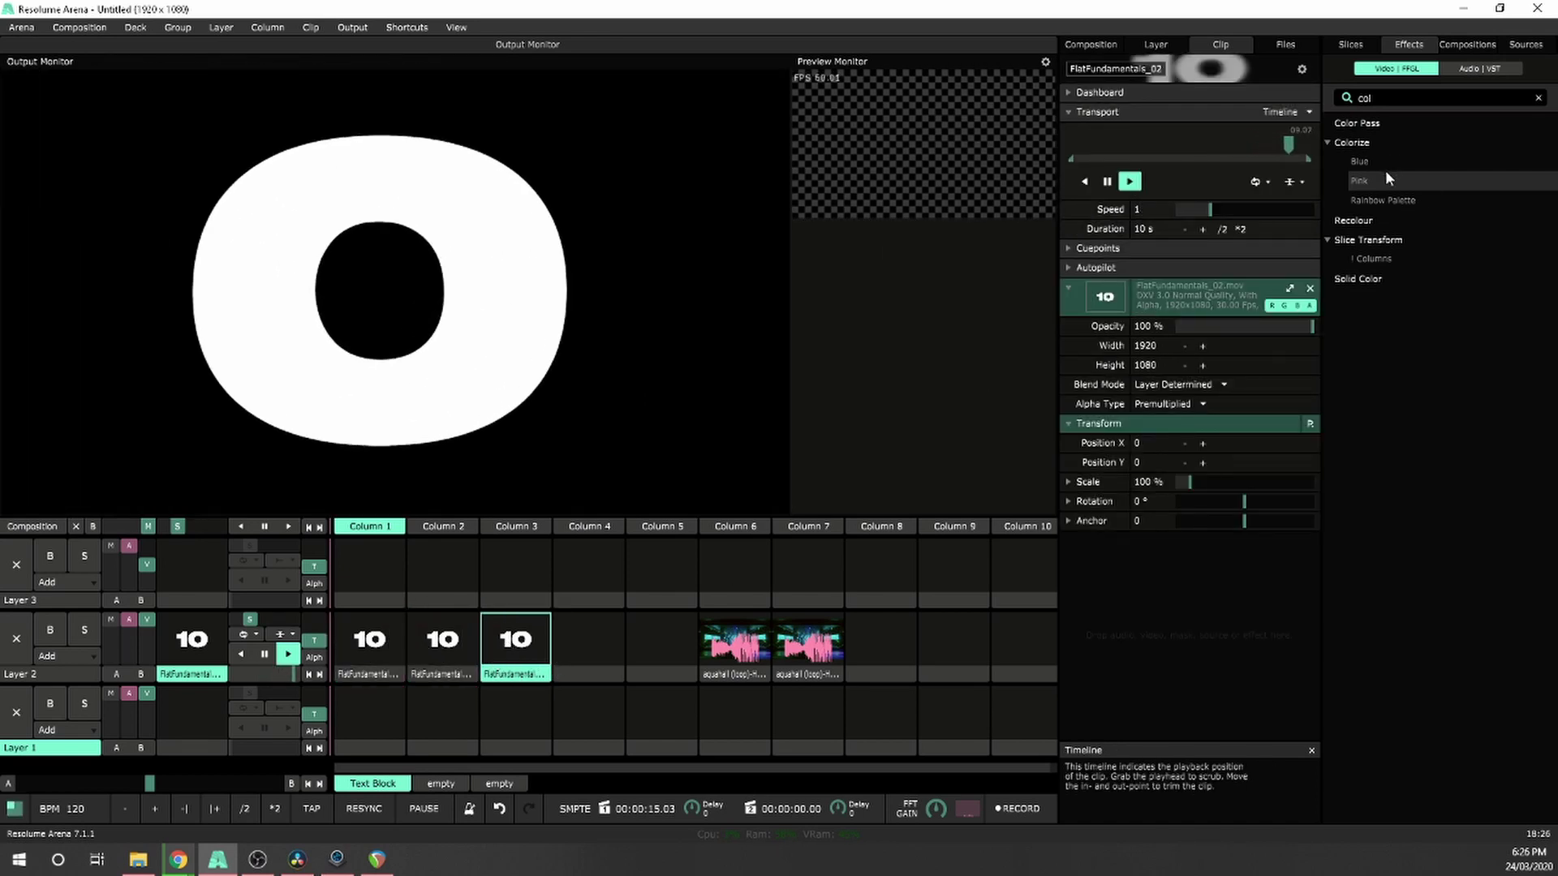
# Apply the Colorize Pink preset to the column 2 countdown clip and the Rainbow Palette preset to the column 3 clip
pyautogui.moveTo(505, 493); pyautogui.dragTo(448, 647)
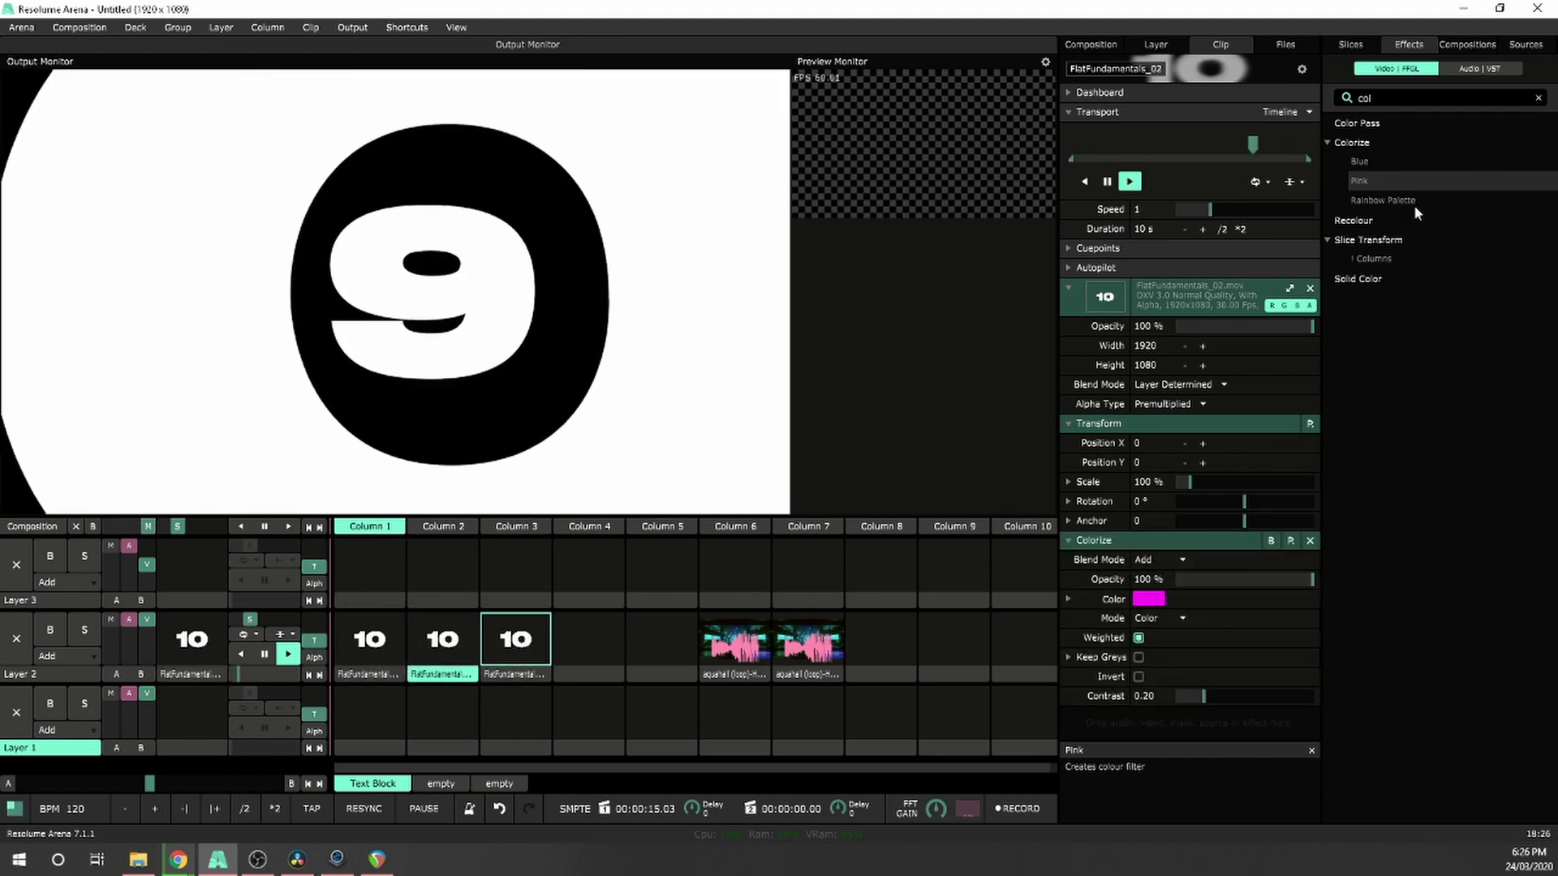
pyautogui.moveTo(1412, 203); pyautogui.dragTo(1245, 296)
pyautogui.moveTo(524, 653); pyautogui.dragTo(517, 646)
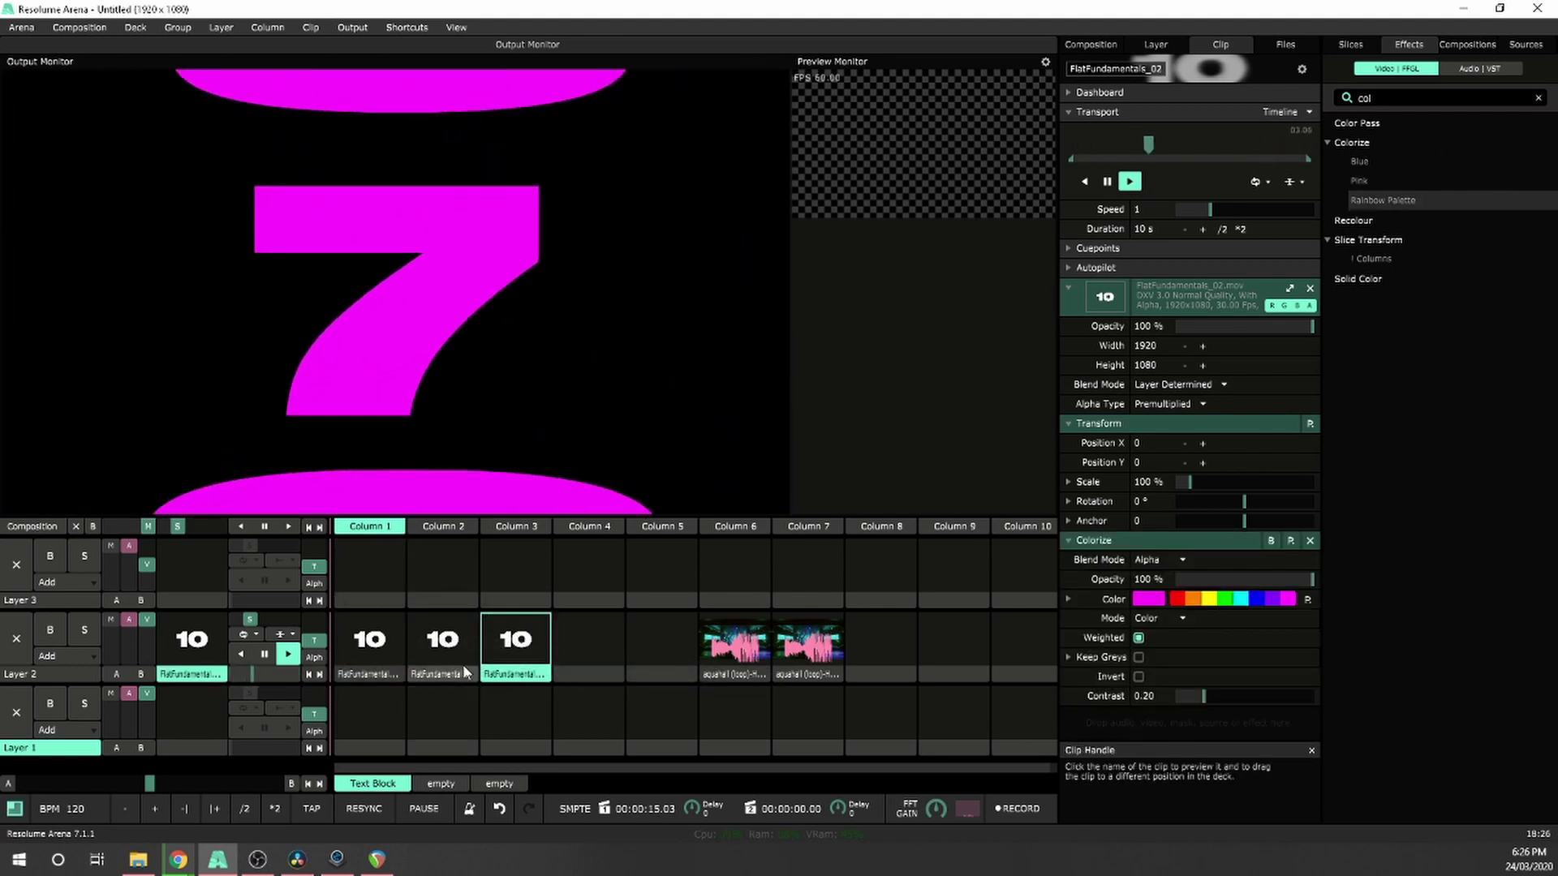